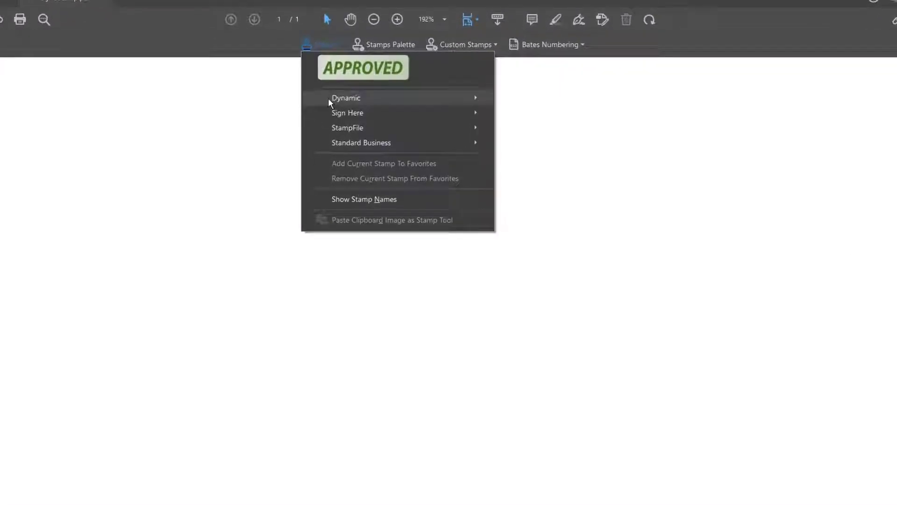
# Apply the INVOICE dynamic stamp with invoice 7987, approver SAR and date 05/10/2024
pyautogui.moveTo(334, 125)
pyautogui.click(542, 131)
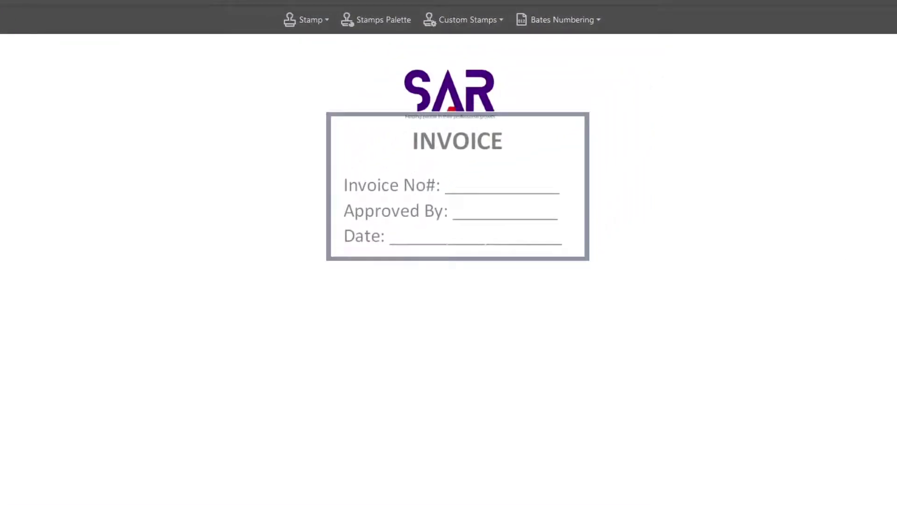
pyautogui.click(442, 174)
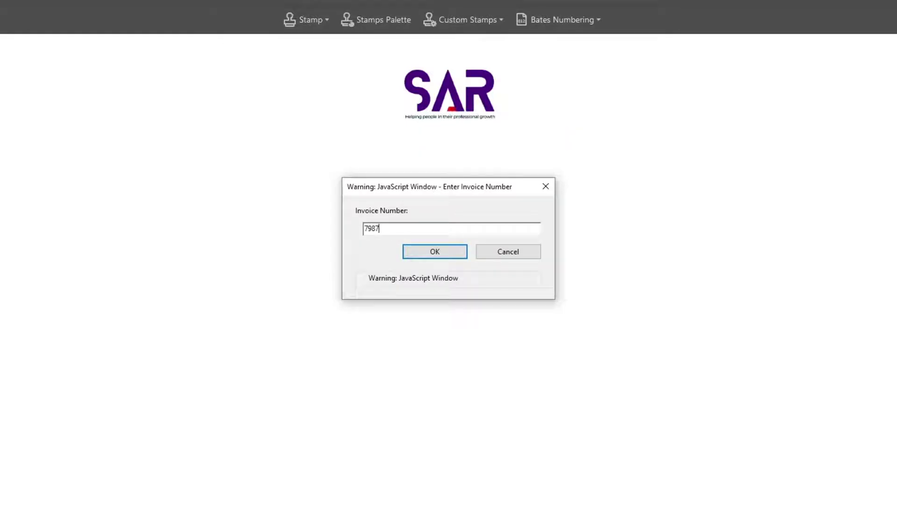
pyautogui.write('7987')
pyautogui.click(415, 256)
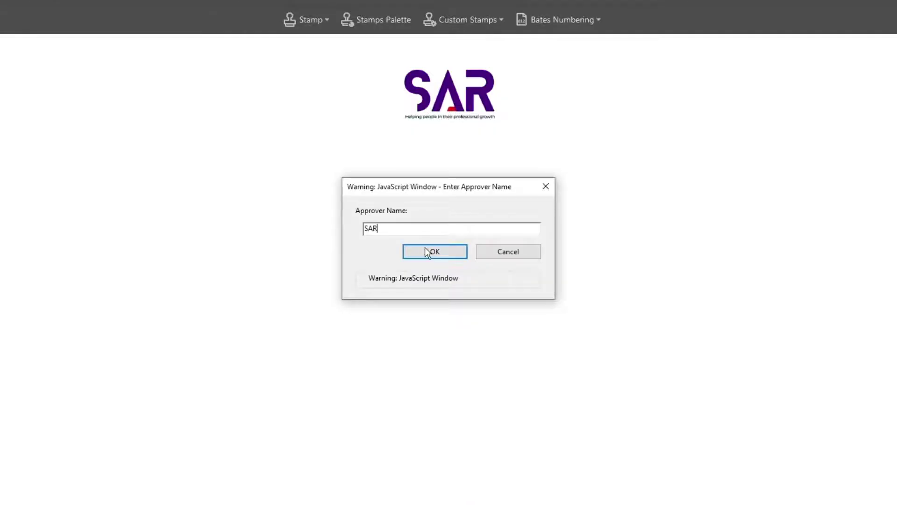
pyautogui.click(428, 253)
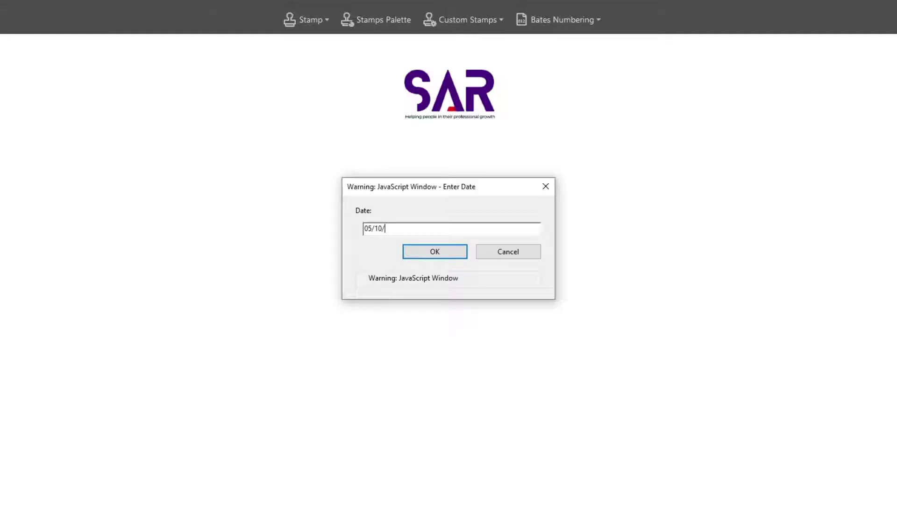
pyautogui.write('05/10/2024')
pyautogui.click(429, 254)
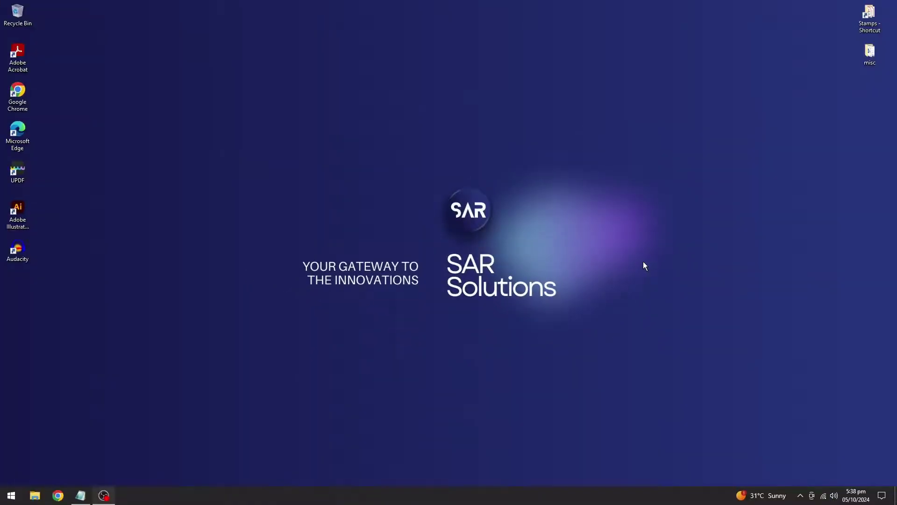
# Launch Word and start a new blank document
pyautogui.click(17, 500)
pyautogui.write('w')
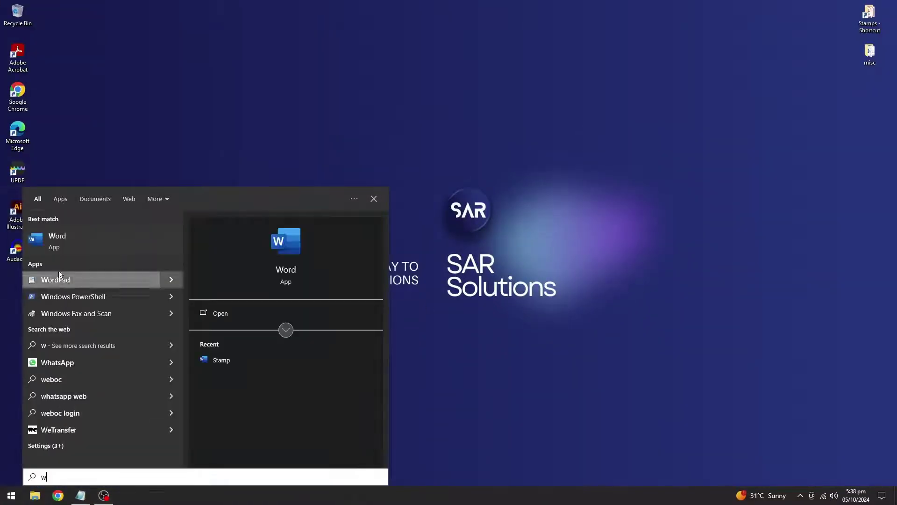
pyautogui.click(57, 239)
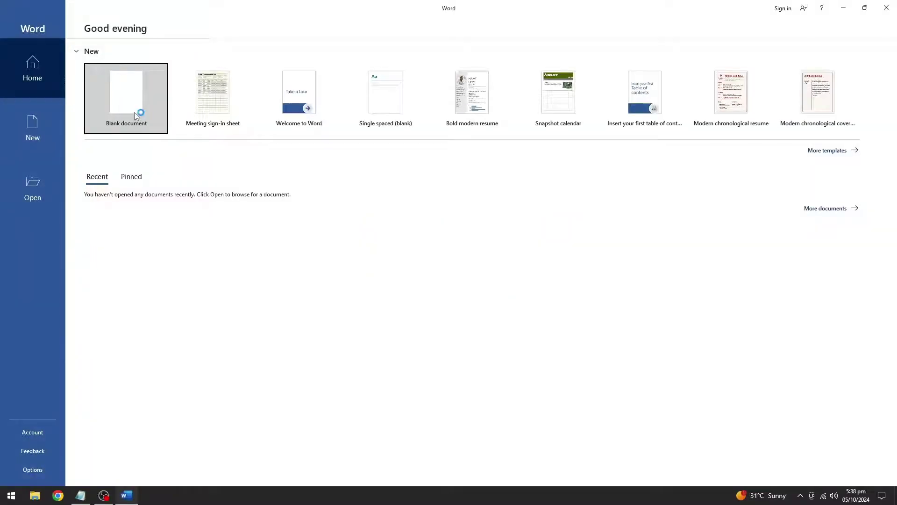
pyautogui.click(134, 113)
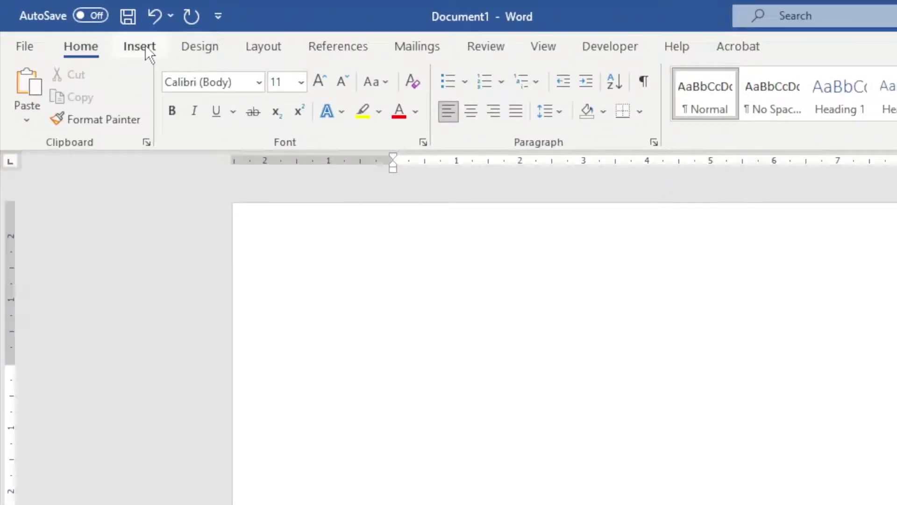
# Draw a rectangle with white fill and a thick dark outline
pyautogui.click(140, 47)
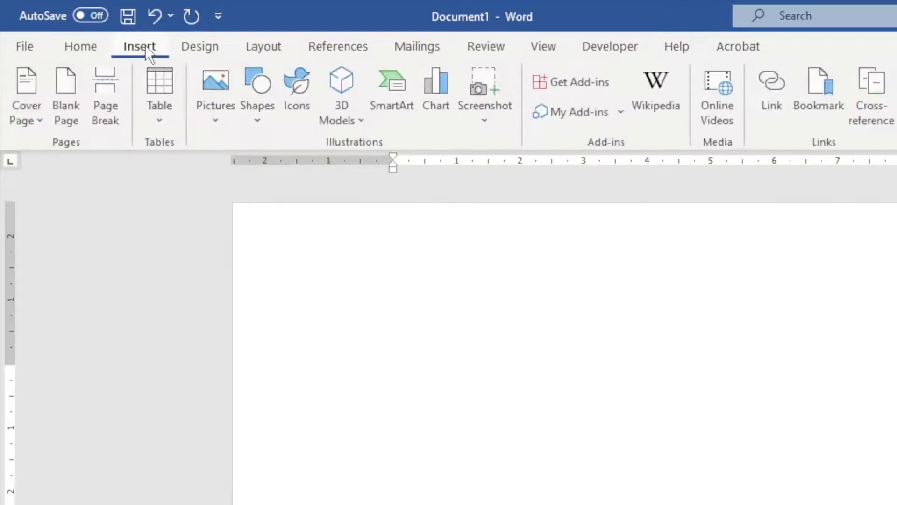
pyautogui.click(256, 90)
pyautogui.click(305, 168)
pyautogui.moveTo(385, 296); pyautogui.dragTo(677, 475)
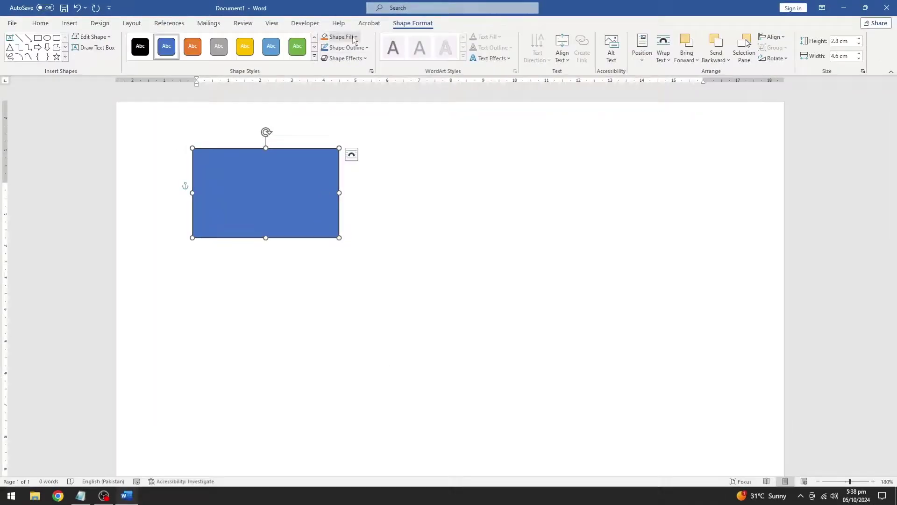
pyautogui.click(712, 73)
pyautogui.click(393, 121)
pyautogui.click(447, 99)
pyautogui.moveTo(553, 356)
pyautogui.click(621, 455)
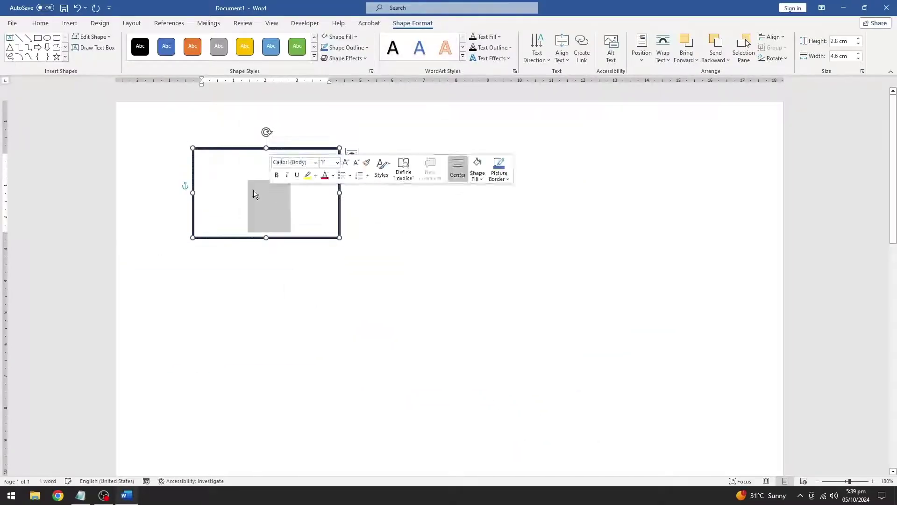
# Add black text inside the box with 'No#: ____' and 'Approved By: ____' lines
pyautogui.click(40, 23)
pyautogui.click(208, 56)
pyautogui.click(206, 68)
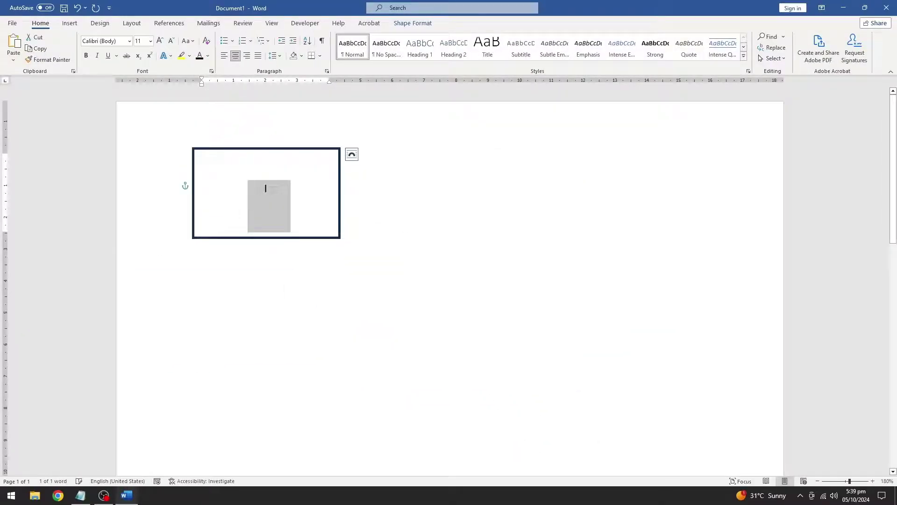
pyautogui.click(283, 201)
pyautogui.write('No#: _________')
pyautogui.press('Return')
pyautogui.write('Approved By: ________')
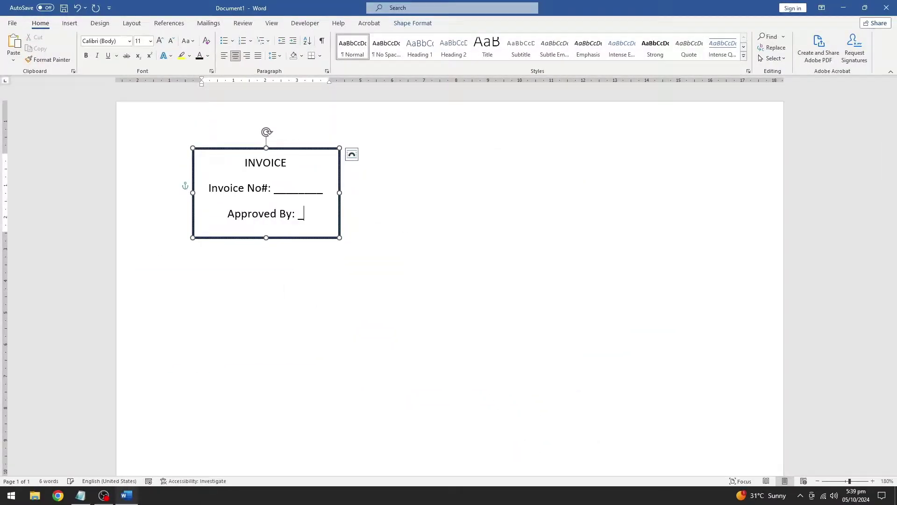
pyautogui.press('Return')
# Tighten the line spacing, left-align the field lines and lengthen the Invoice No# blank
pyautogui.moveTo(209, 186); pyautogui.dragTo(257, 260)
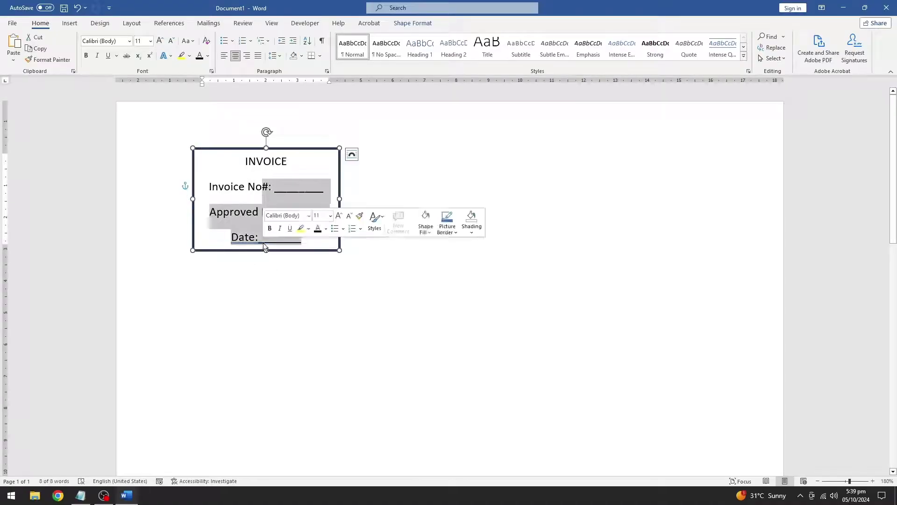
pyautogui.click(276, 56)
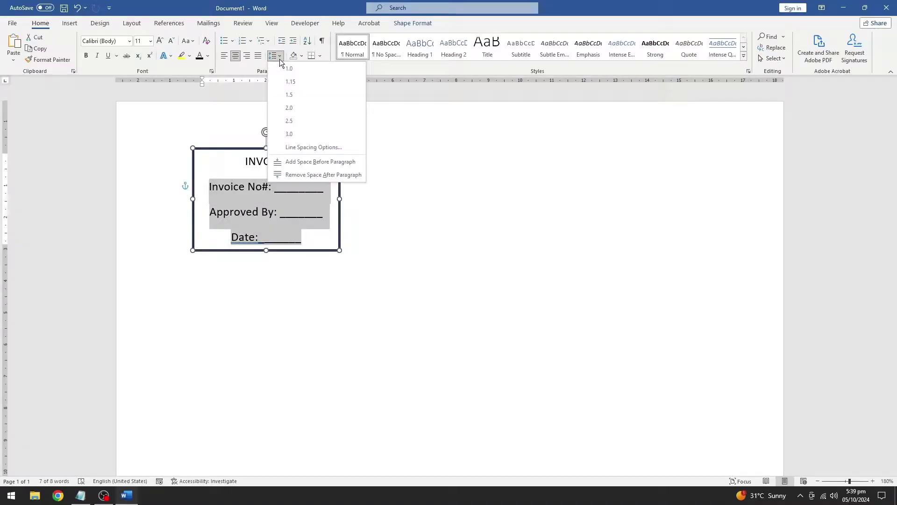
pyautogui.click(291, 63)
pyautogui.moveTo(253, 195); pyautogui.dragTo(302, 229)
pyautogui.hotkey('ctrl', 'l')
pyautogui.click(294, 235)
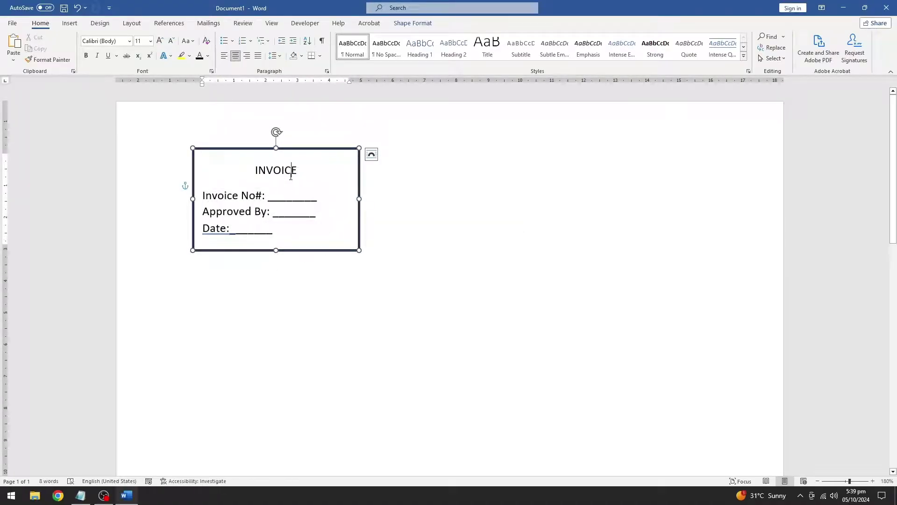
pyautogui.write('________________')
# Make the INVOICE heading bold and larger, then shorten the box slightly
pyautogui.doubleClick(275, 170)
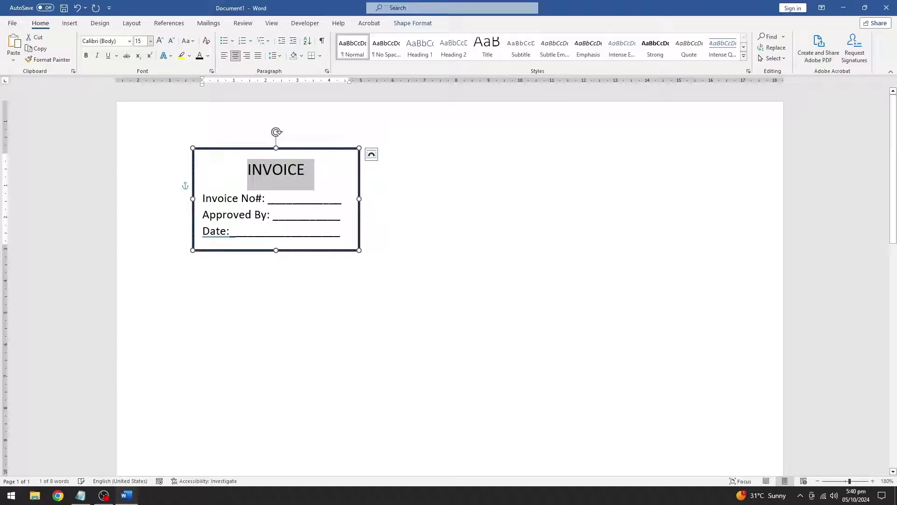
pyautogui.hotkey('ctrl', 'b')
pyautogui.hotkey('ctrl', 'shift', '.')
pyautogui.hotkey('ctrl', 'shift', '.')
pyautogui.rightClick(214, 232)
pyautogui.press('Escape')
pyautogui.moveTo(276, 250); pyautogui.dragTo(276, 241)
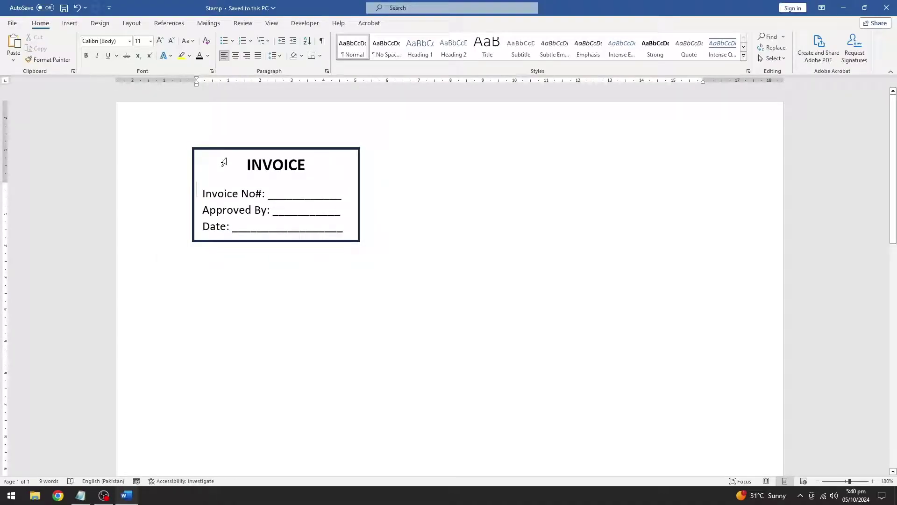
# Export the document as StampFile.pdf on the Desktop and close Word
pyautogui.click(12, 23)
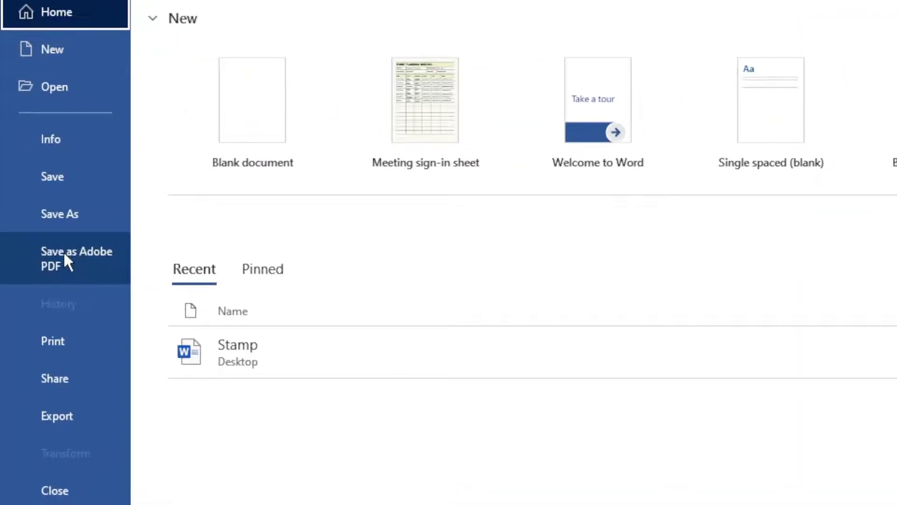
pyautogui.click(65, 260)
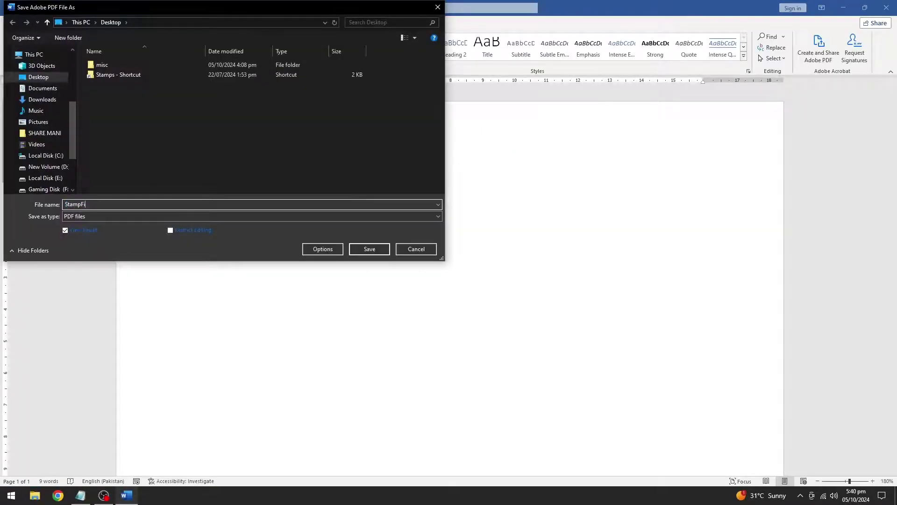
pyautogui.click(369, 249)
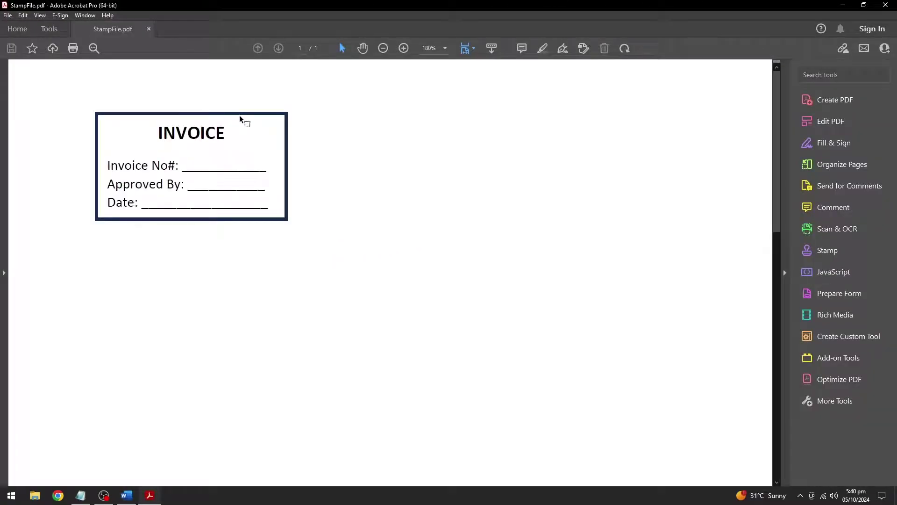
pyautogui.click(127, 495)
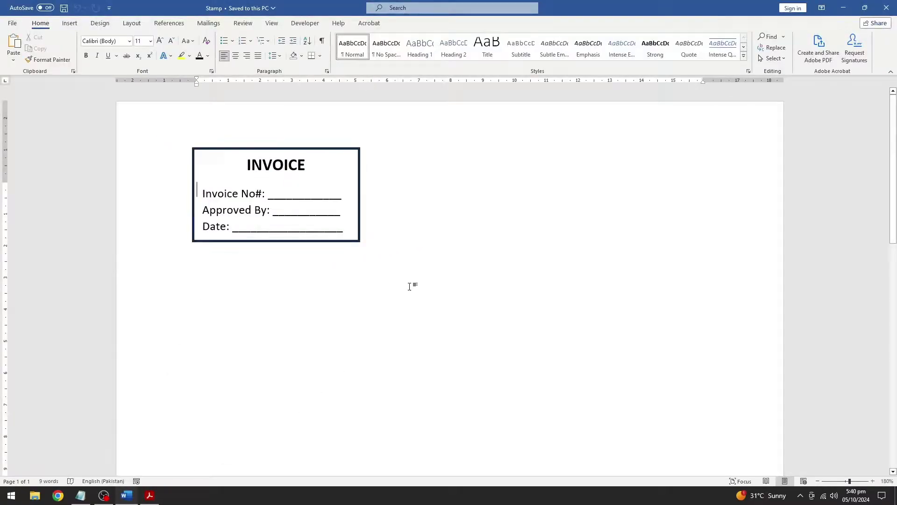
pyautogui.click(887, 8)
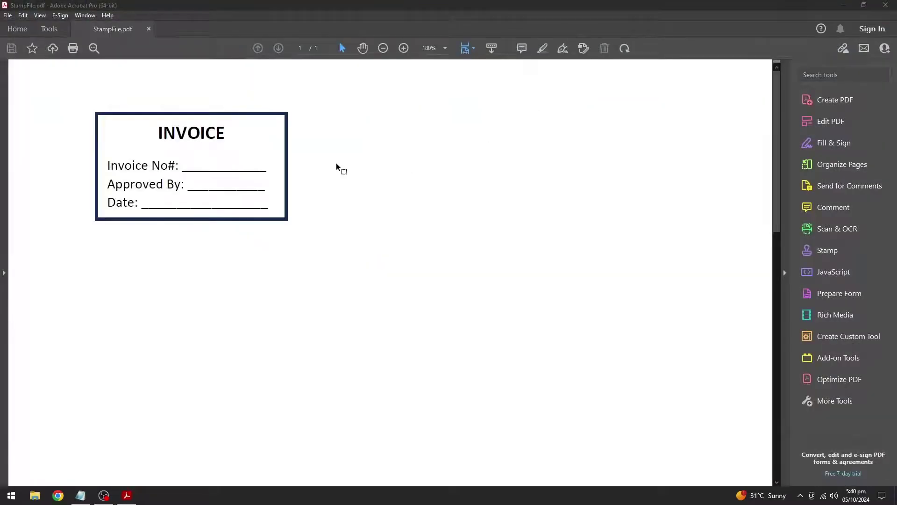
# Crop the StampFile.pdf page tightly around the INVOICE box
pyautogui.hotkey('ctrl', '-')
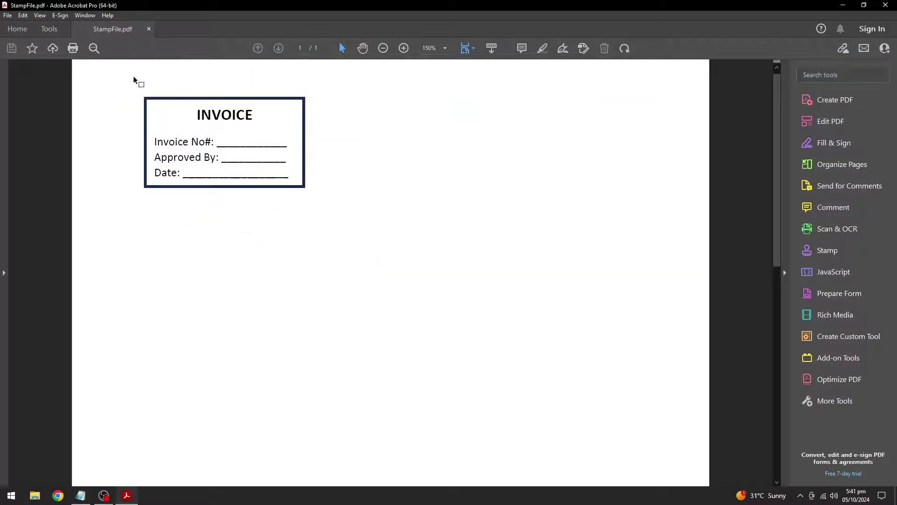
pyautogui.click(340, 150)
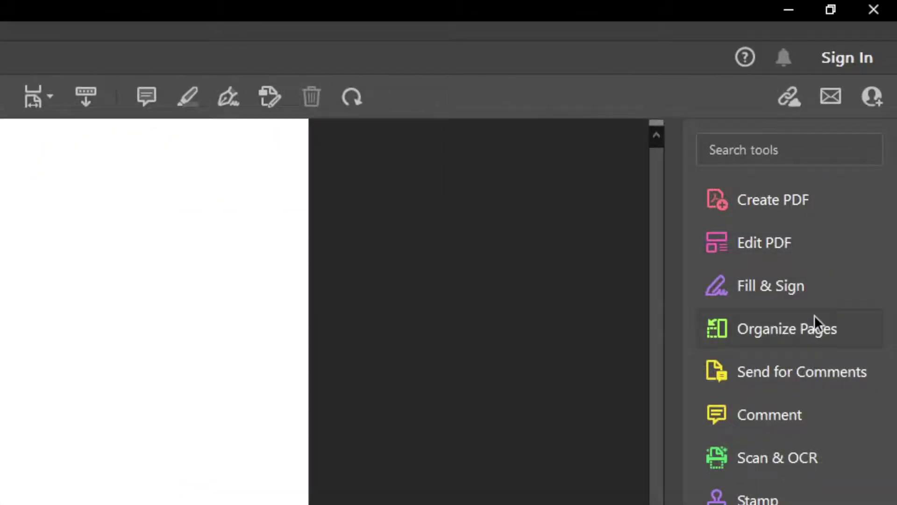
pyautogui.click(777, 245)
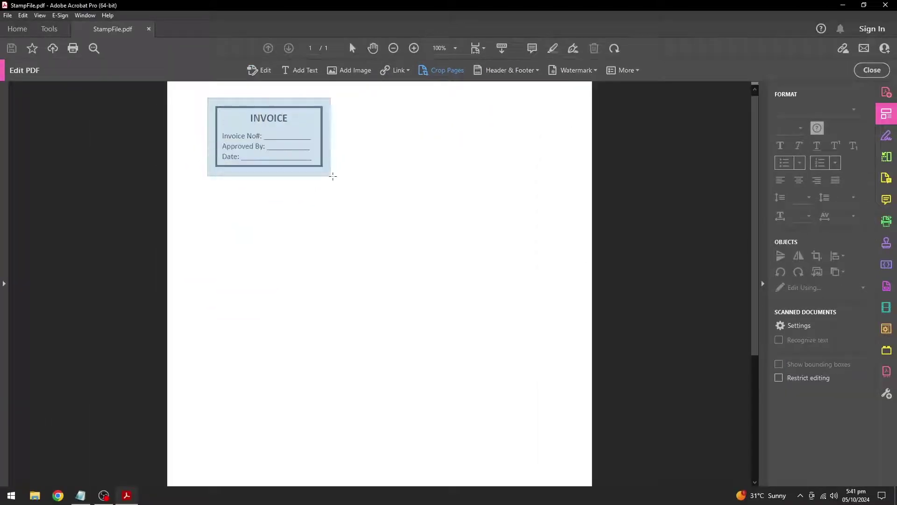
pyautogui.click(215, 347)
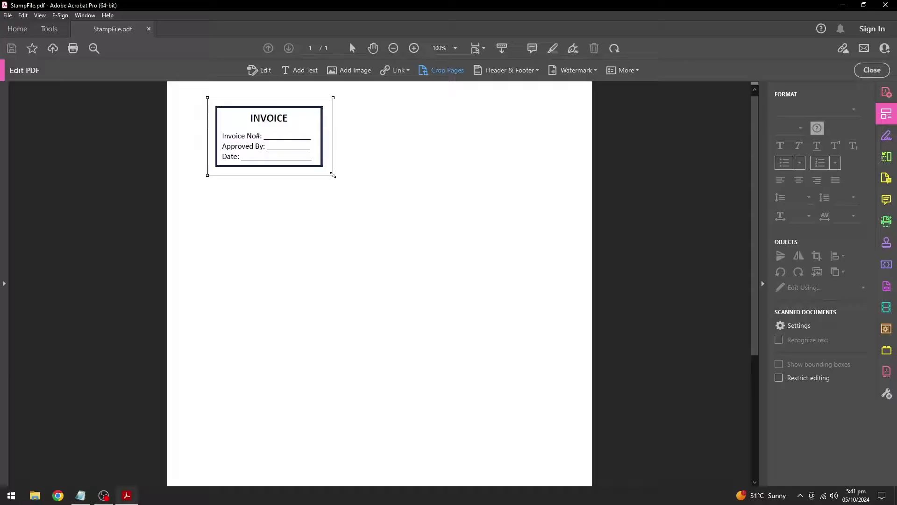
pyautogui.press('Return')
pyautogui.click(523, 388)
pyautogui.scroll(5, 379, 281)
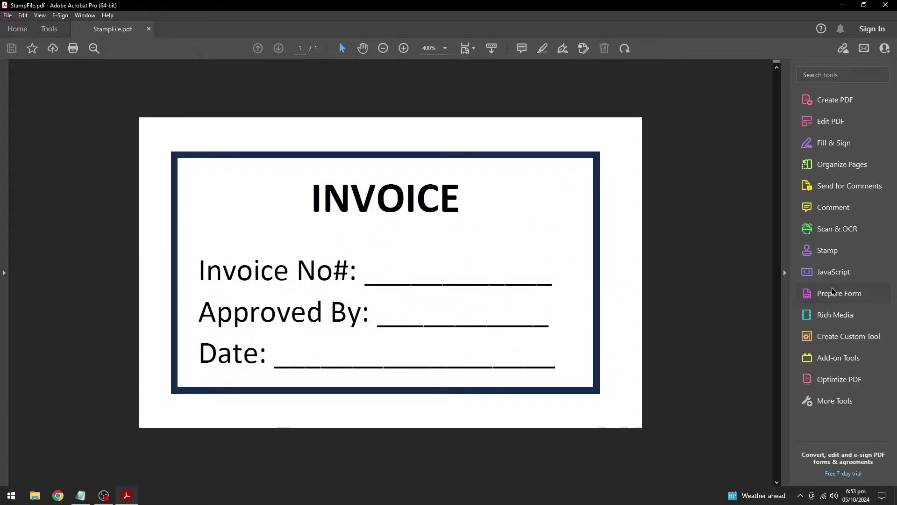
# Auto-detect form fields and rename them Invoice, ApprovedBy and Date
pyautogui.click(824, 293)
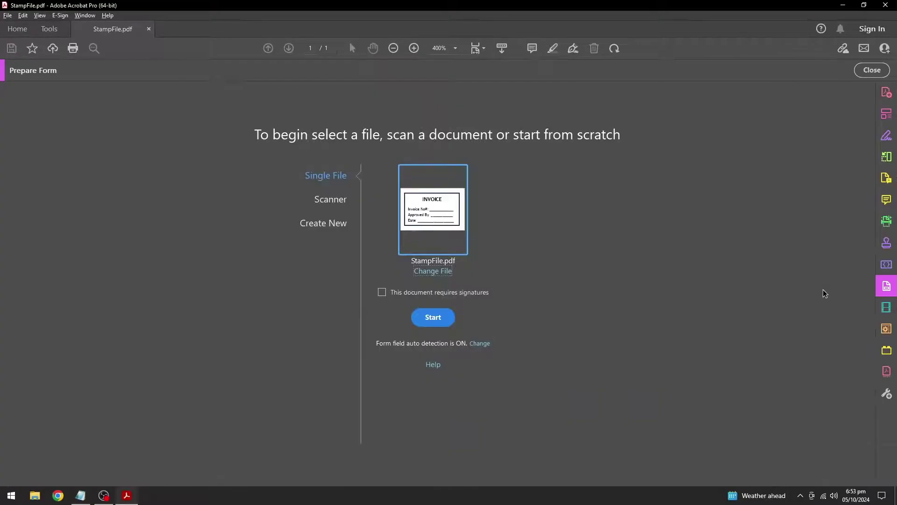
pyautogui.click(434, 317)
pyautogui.click(531, 276)
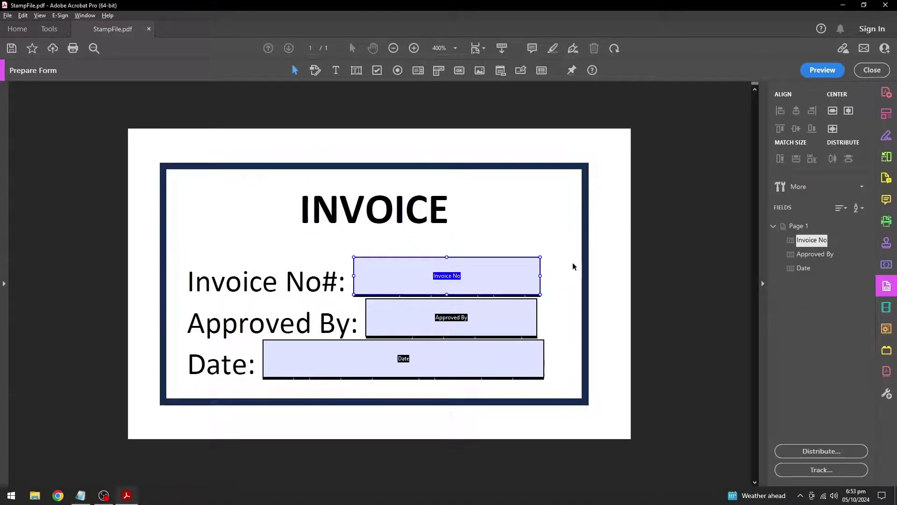
pyautogui.click(841, 240)
pyautogui.click(830, 255)
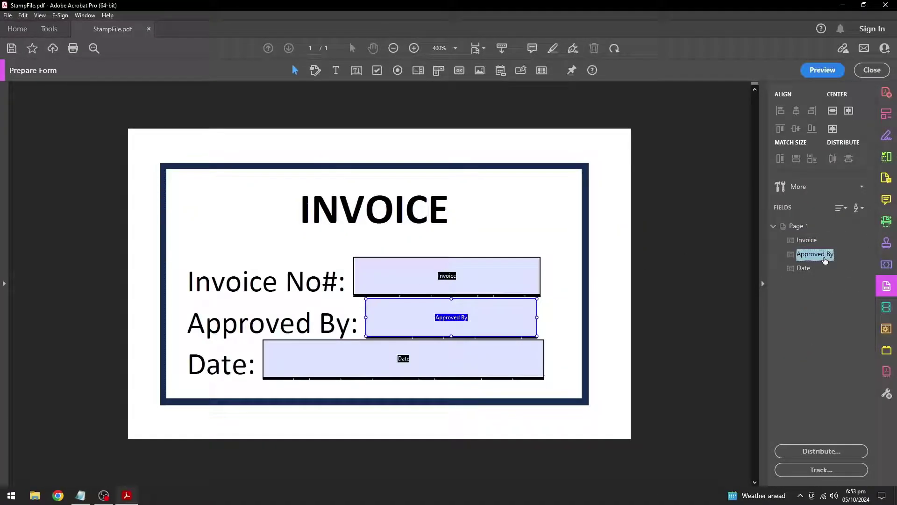
pyautogui.click(830, 254)
pyautogui.click(498, 277)
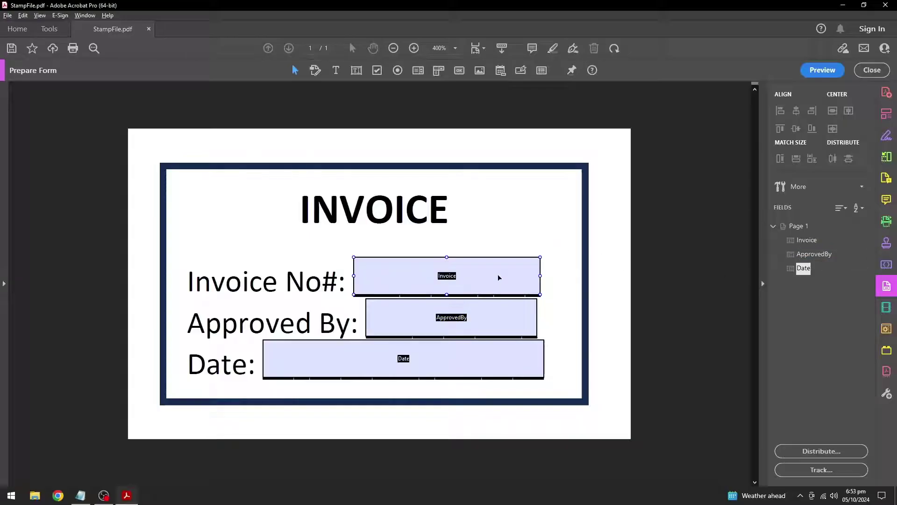
# Create a page template named #Invoicestamp from the current page
pyautogui.click(888, 157)
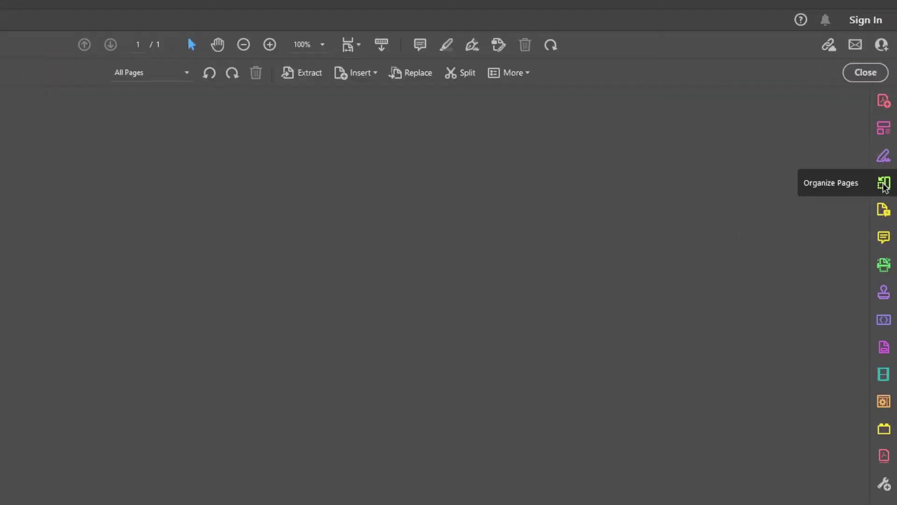
pyautogui.click(592, 70)
pyautogui.click(603, 122)
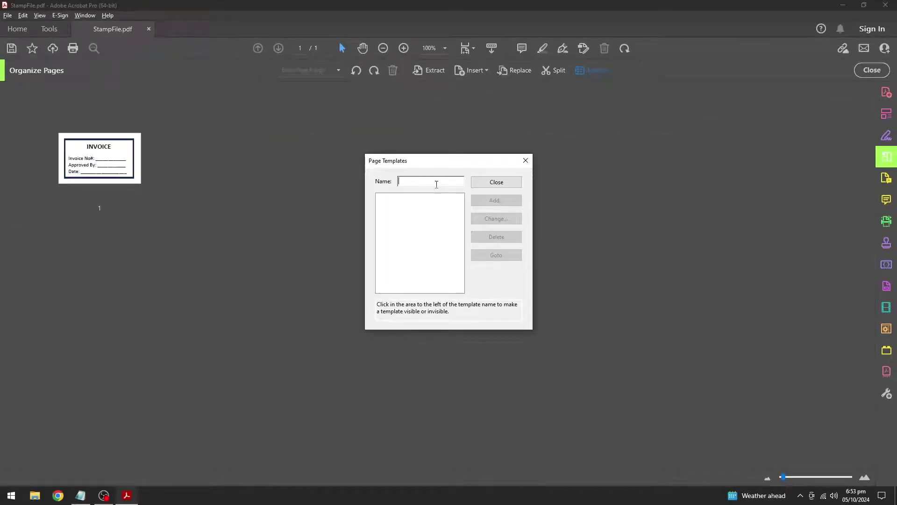
pyautogui.write('#Invoicestamp')
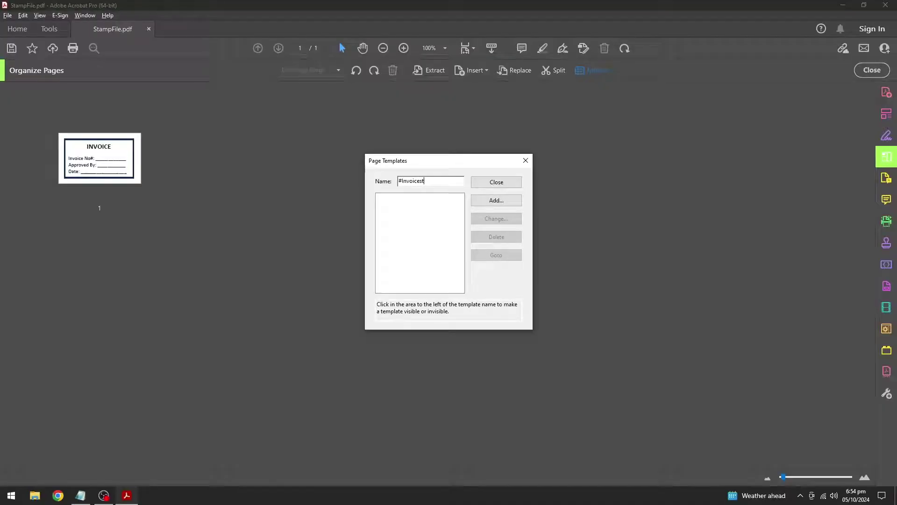
pyautogui.click(488, 203)
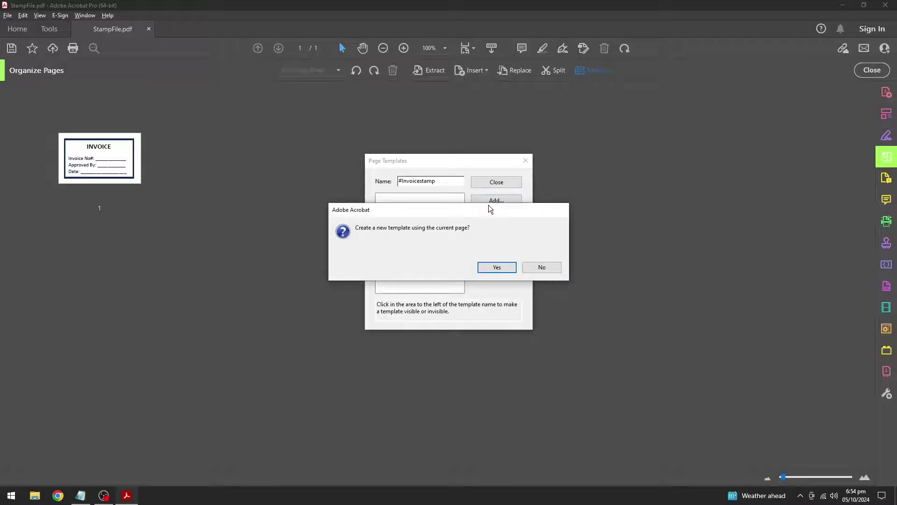
pyautogui.click(499, 267)
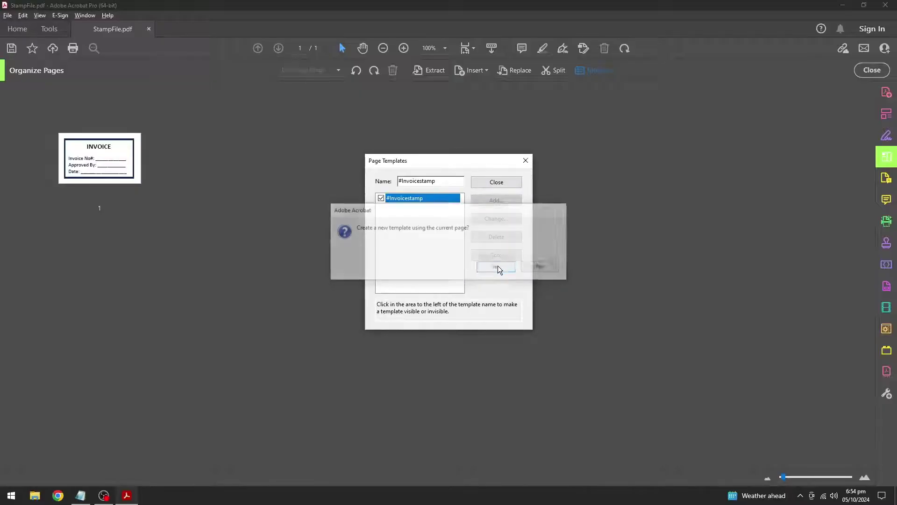
pyautogui.click(504, 182)
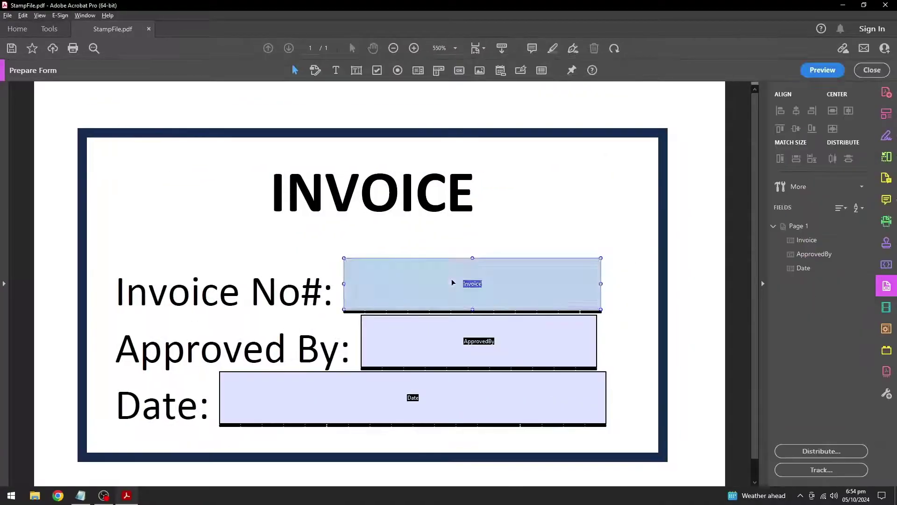
# Open the Invoice field's properties and choose a custom calculation script
pyautogui.rightClick(453, 282)
pyautogui.click(459, 36)
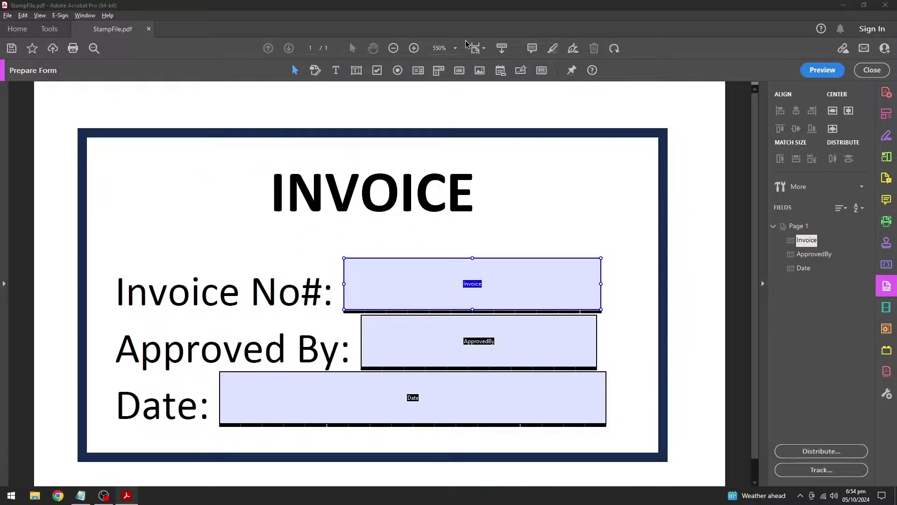
pyautogui.moveTo(456, 12); pyautogui.dragTo(292, 134)
pyautogui.click(333, 154)
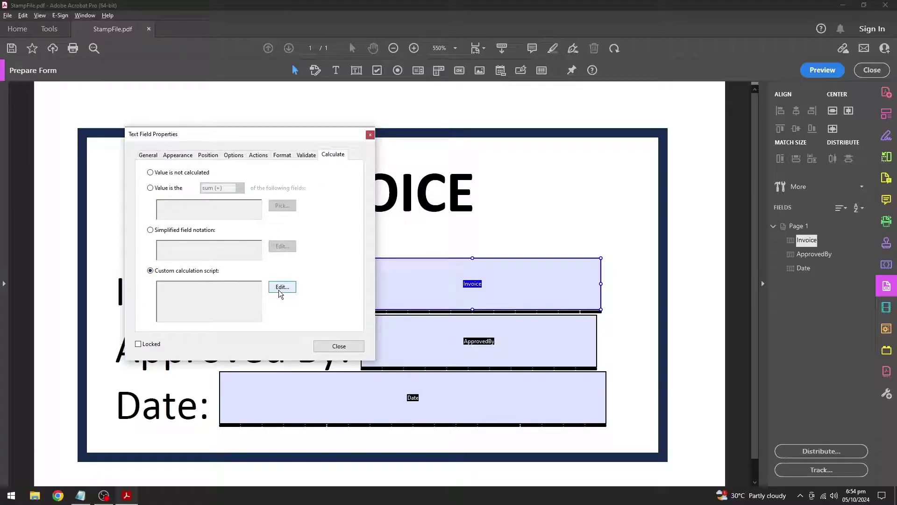
pyautogui.click(282, 287)
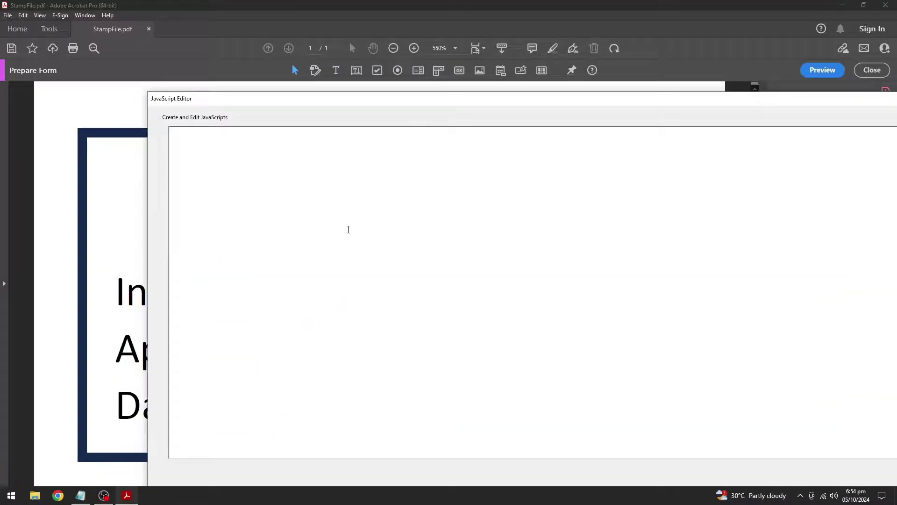
# Write the app.response script prompting 'Enter Invoice Number' and setting the field value
pyautogui.write('var cAsk = "Invoice Number: "; var cTitle = "E')
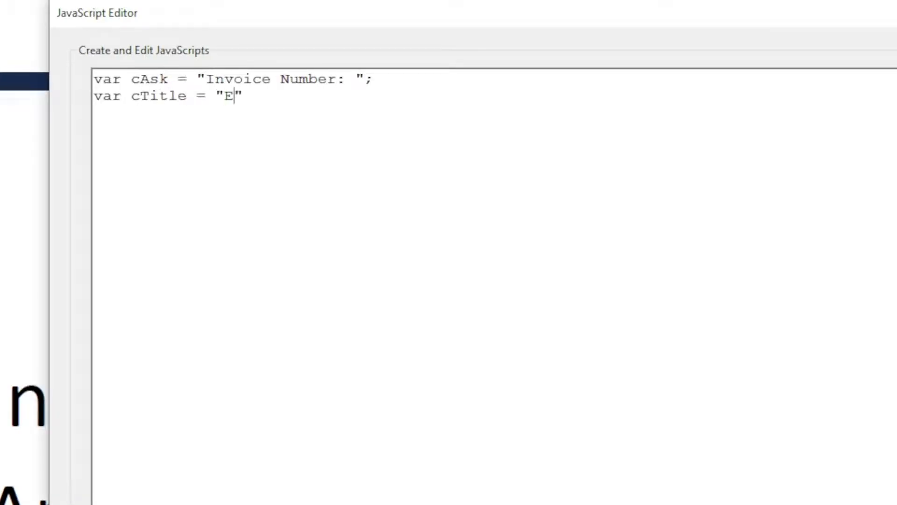
pyautogui.write('nter Invoice Number')
pyautogui.press('Right')
pyautogui.write(';')
pyautogui.press('Return')
pyautogui.write('if(event.source.forReal && (event.source.stampName:')
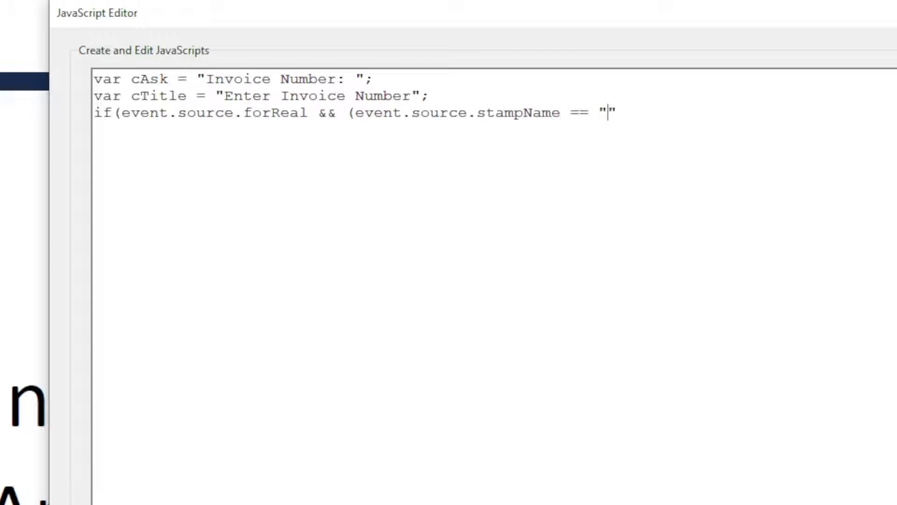
pyautogui.write(' == "#invoicestamp')
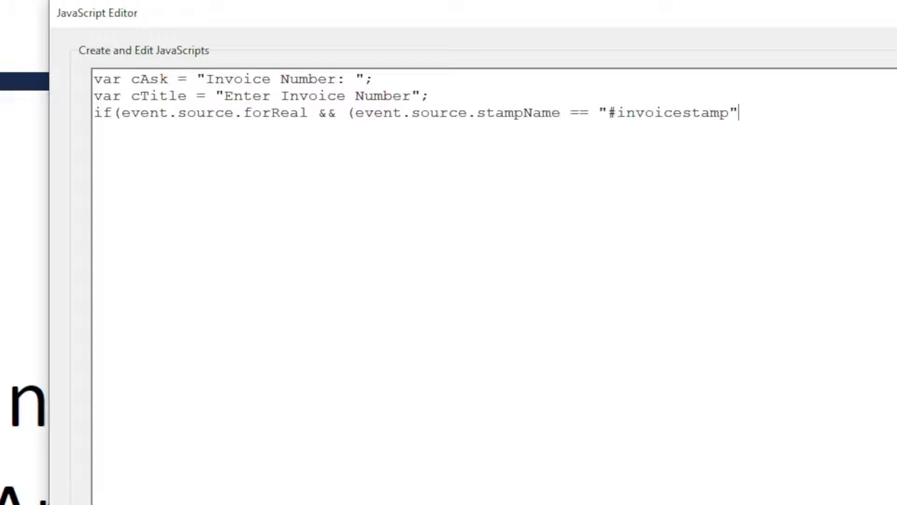
pyautogui.write('var cMsg = app.response(cAsk, cTitle);')
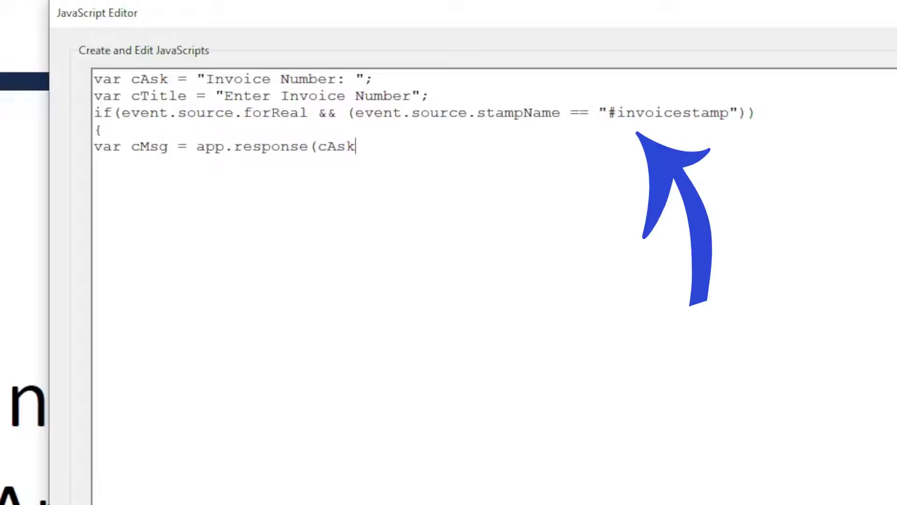
pyautogui.press('Return')
pyautogui.write('event.value = cMsg;')
pyautogui.press('Return')
pyautogui.write('event.source.source.info.exhibit')
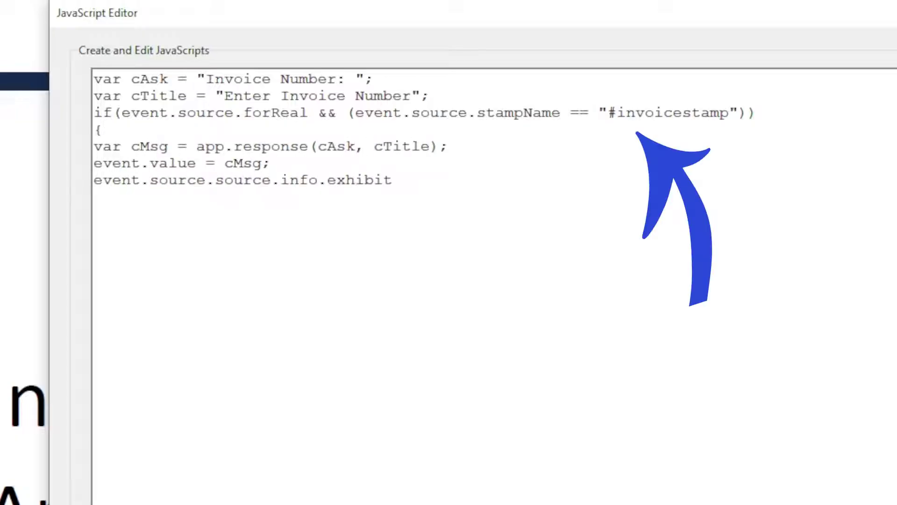
pyautogui.write(' = cMsg;')
pyautogui.press('Return')
pyautogui.write('}')
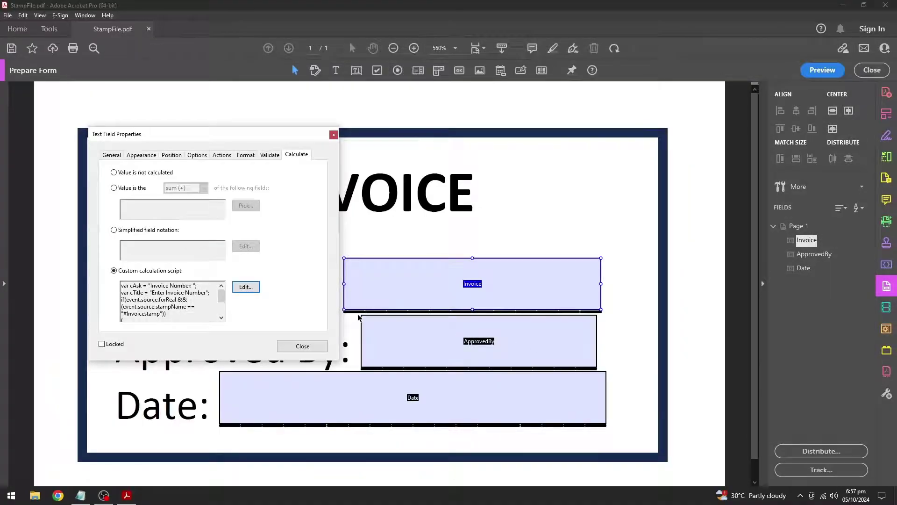
# Open the ApprovedBy field's custom calculation script editor
pyautogui.click(328, 346)
pyautogui.click(422, 345)
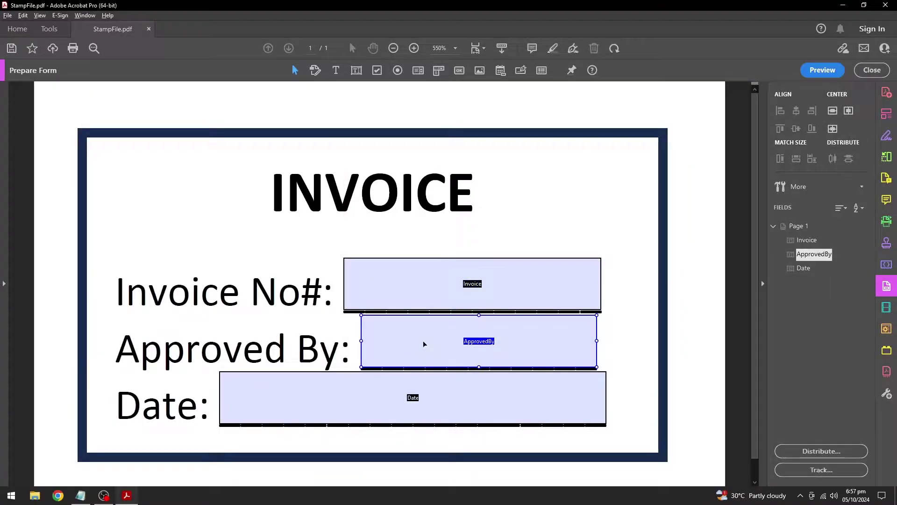
pyautogui.rightClick(423, 345)
pyautogui.click(451, 101)
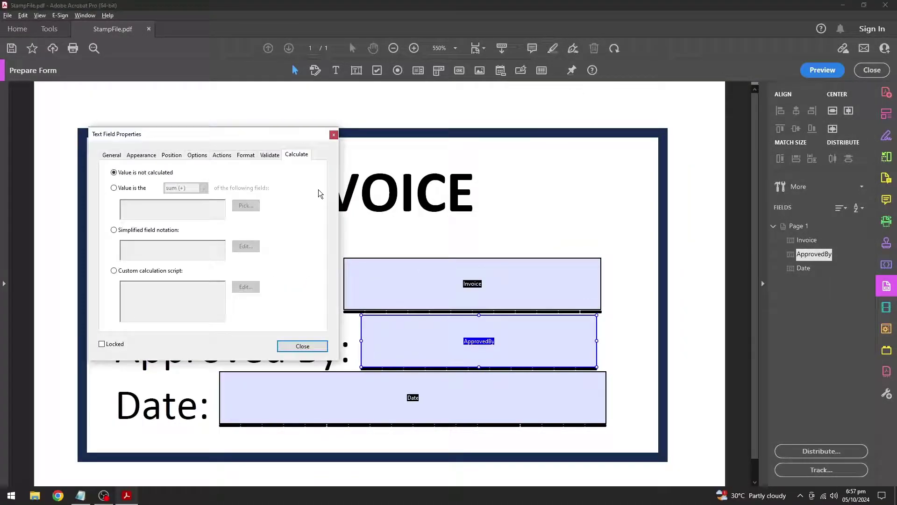
pyautogui.click(246, 286)
# Paste the prompt script and change its prompt and title wording to Approver Name
pyautogui.rightClick(281, 177)
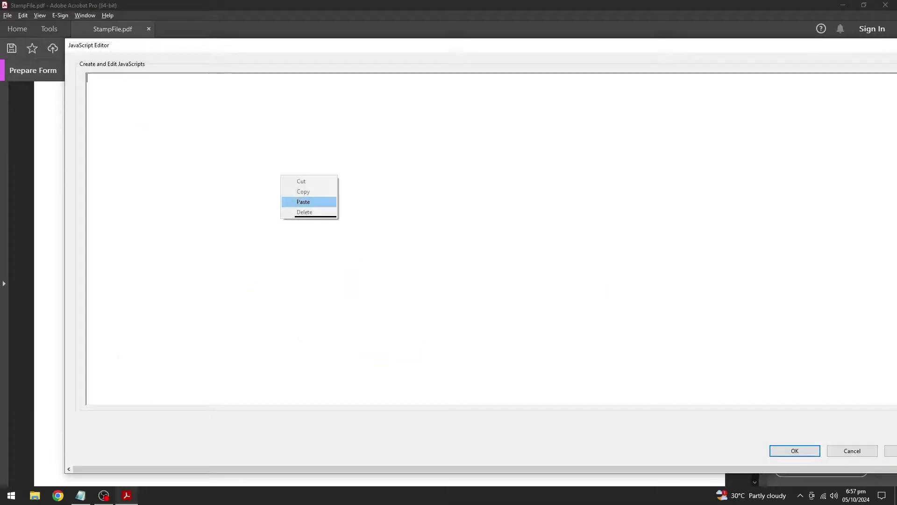
pyautogui.click(301, 201)
pyautogui.moveTo(143, 78); pyautogui.dragTo(208, 79)
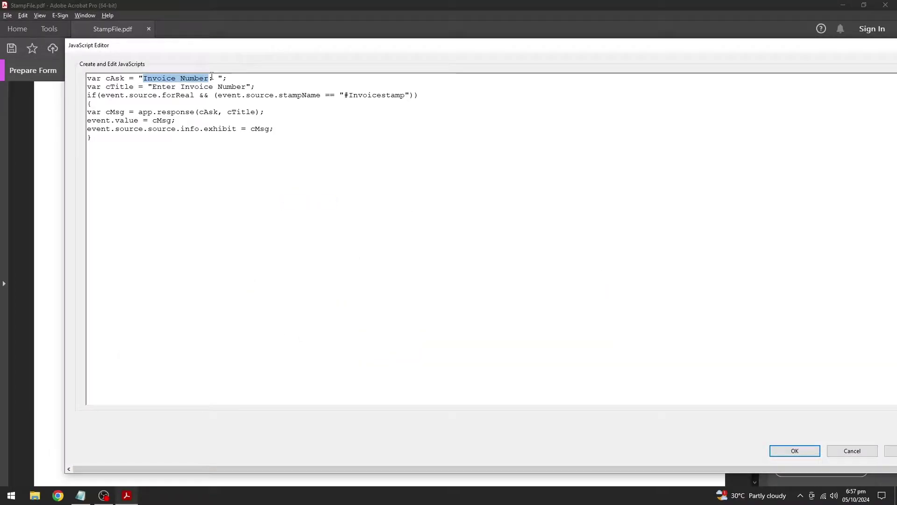
pyautogui.write('Approver')
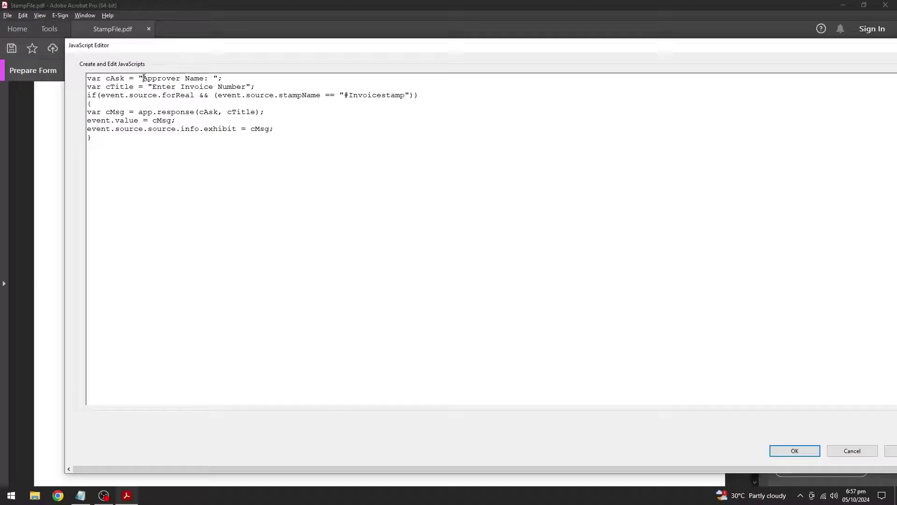
pyautogui.moveTo(181, 87); pyautogui.dragTo(245, 87)
pyautogui.write('Approver Name')
pyautogui.hotkey('ctrl', 'a')
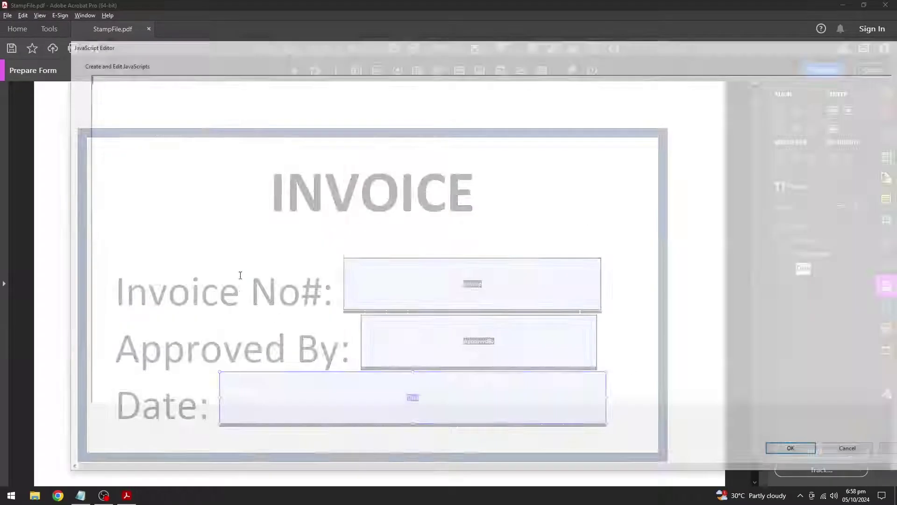
pyautogui.moveTo(143, 79); pyautogui.dragTo(245, 87)
# Change the script's prompt wording to Date and close the field properties
pyautogui.write('Date')
pyautogui.write('Date')
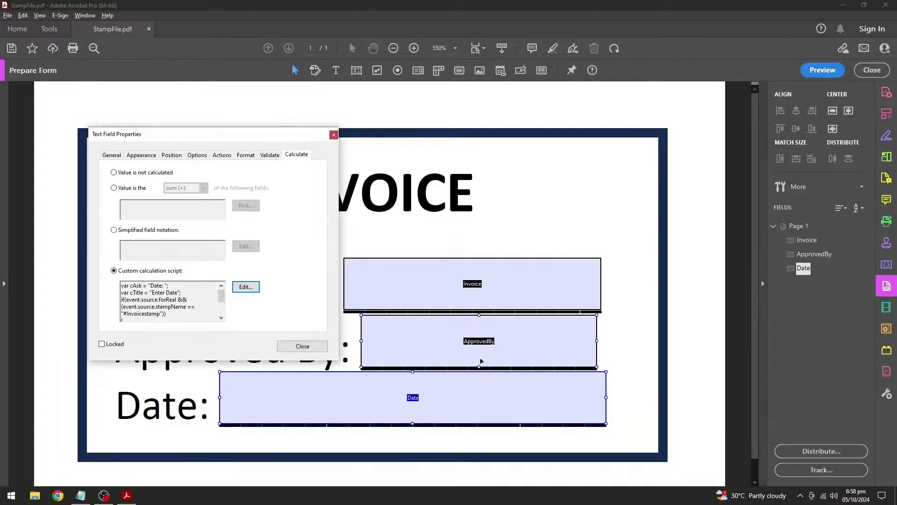
pyautogui.click(302, 346)
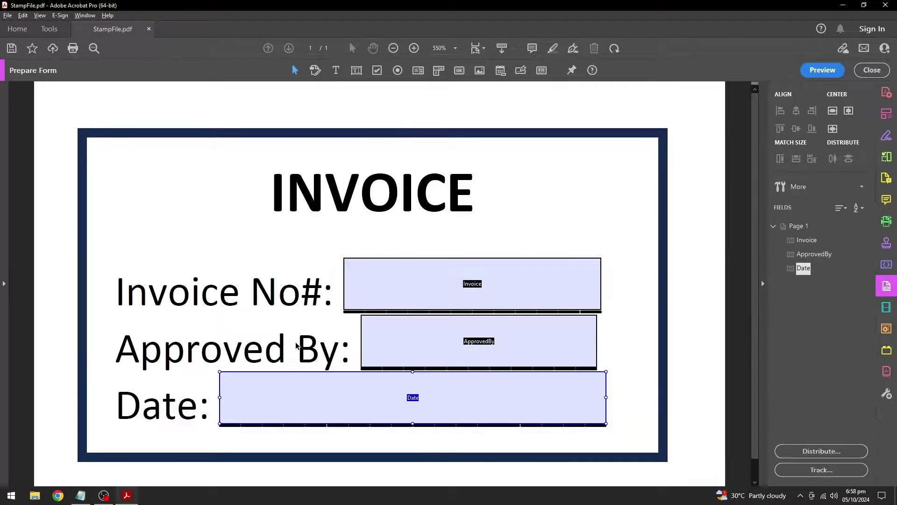
pyautogui.click(315, 70)
# Save as StampFile.pdf on the Desktop, replacing the existing file
pyautogui.click(8, 15)
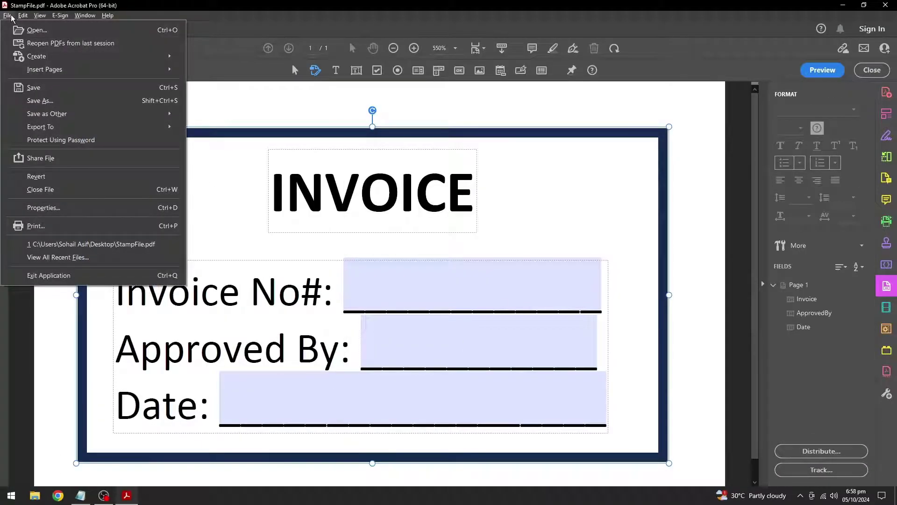
pyautogui.click(52, 89)
pyautogui.click(360, 312)
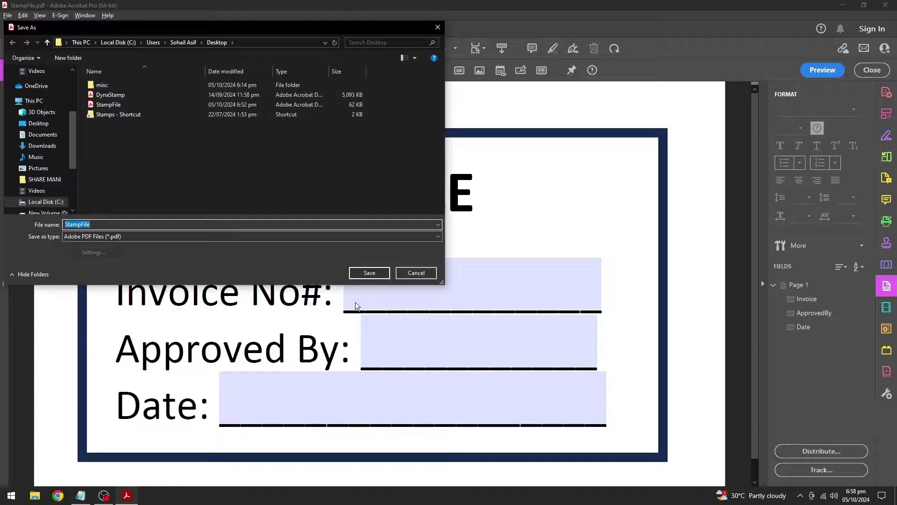
pyautogui.click(146, 164)
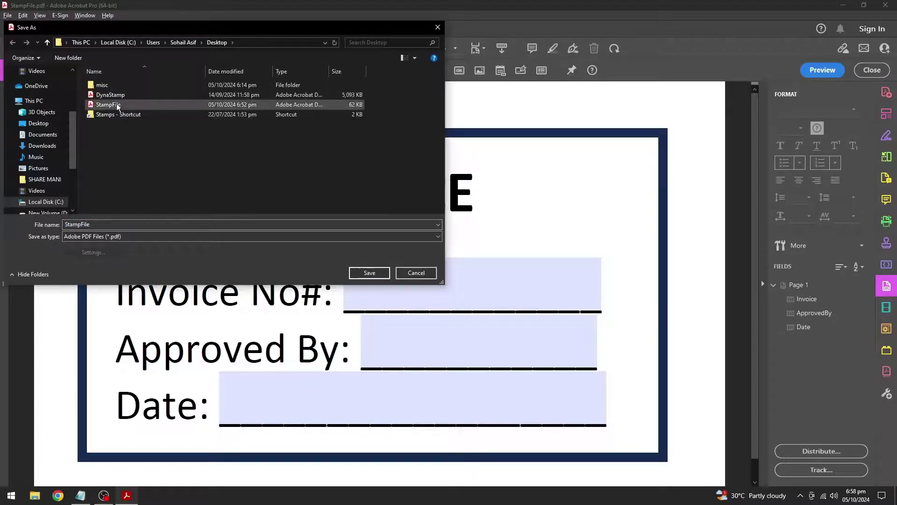
pyautogui.click(364, 276)
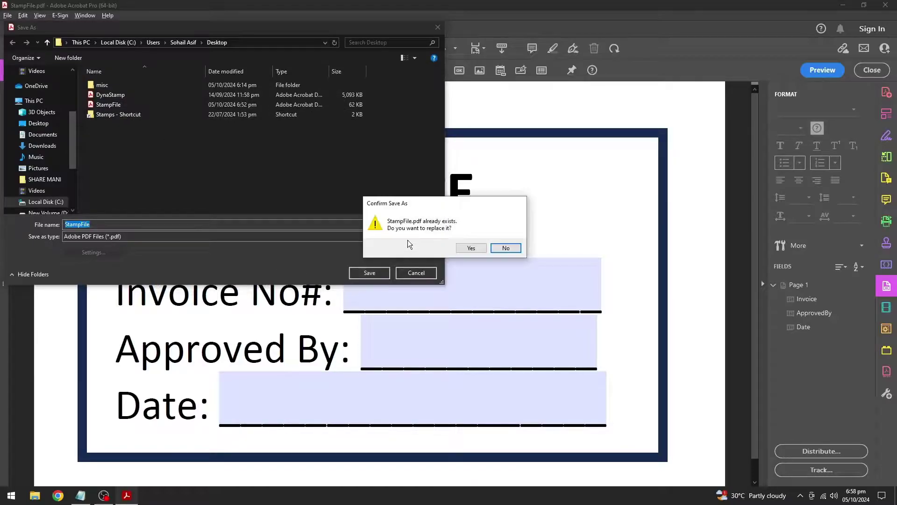
pyautogui.click(466, 246)
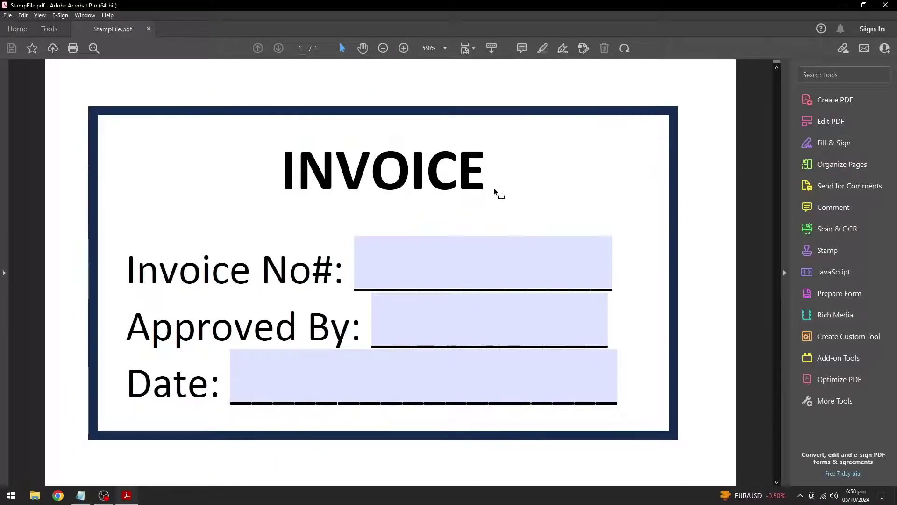
# Close the PDF, quit Acrobat and copy StampFile from the desktop
pyautogui.click(149, 30)
pyautogui.hotkey('ctrl', 'q')
pyautogui.moveTo(188, 359); pyautogui.dragTo(206, 350)
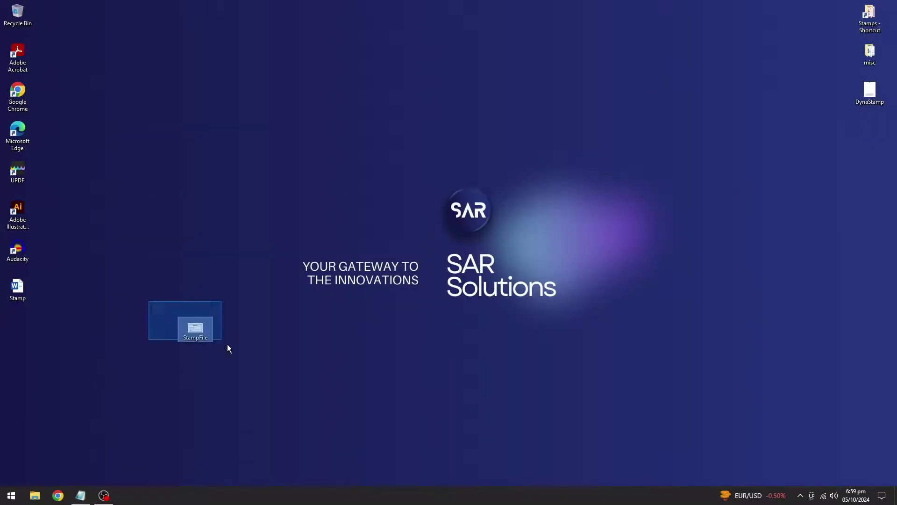
pyautogui.click(210, 353)
pyautogui.rightClick(190, 332)
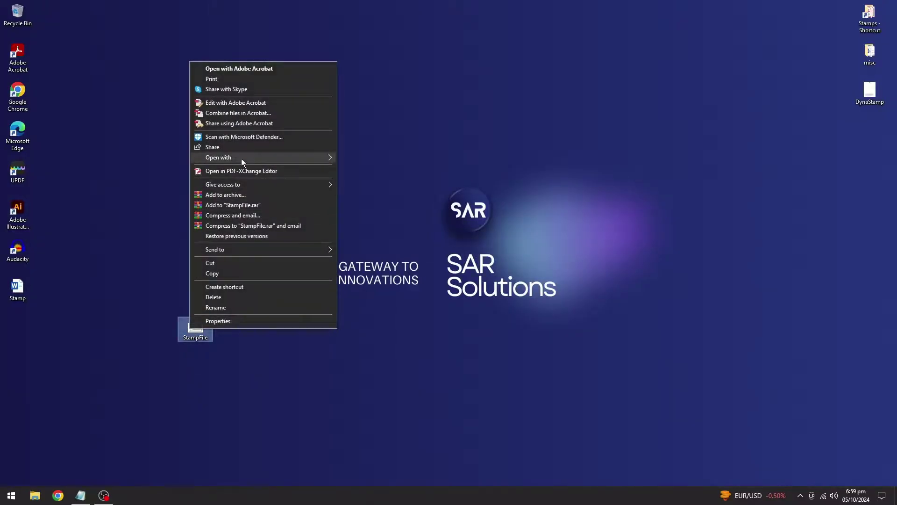
pyautogui.click(216, 275)
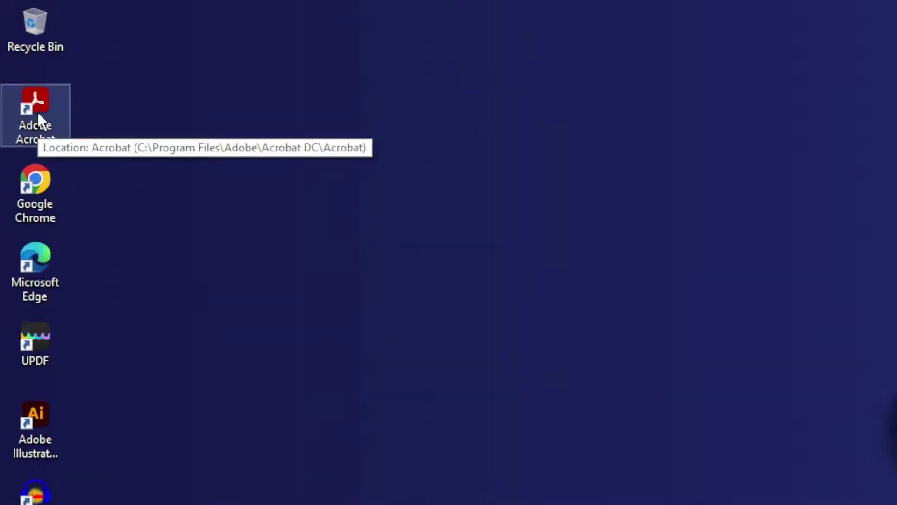
# Browse from Acrobat's install location to plug_ins\Annotations\Stamps
pyautogui.rightClick(38, 112)
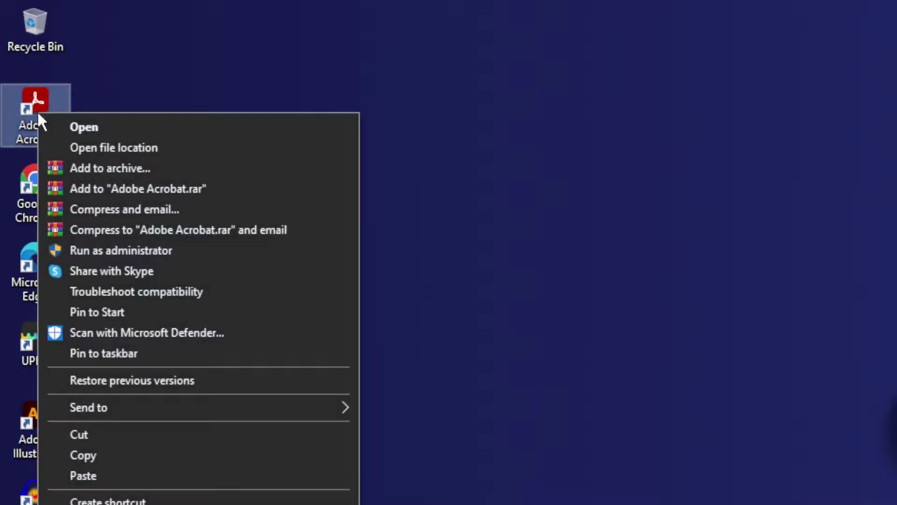
pyautogui.click(80, 147)
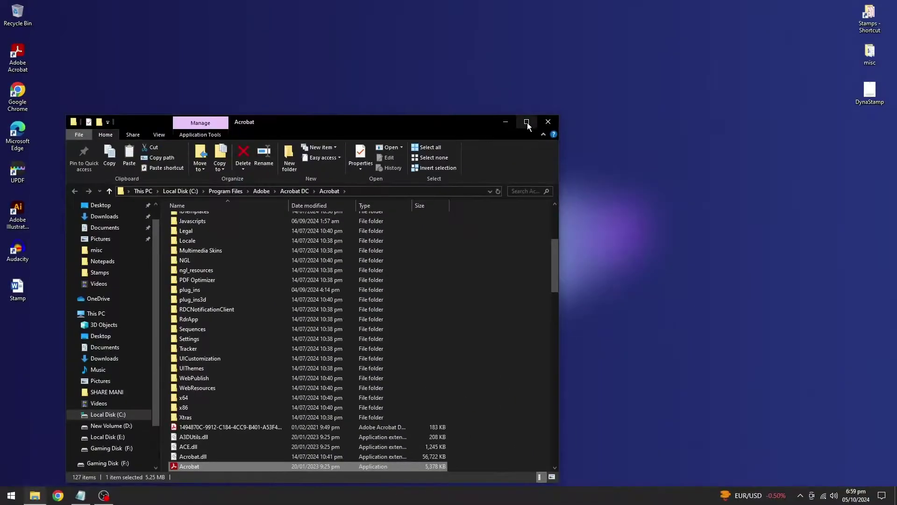
pyautogui.doubleClick(528, 120)
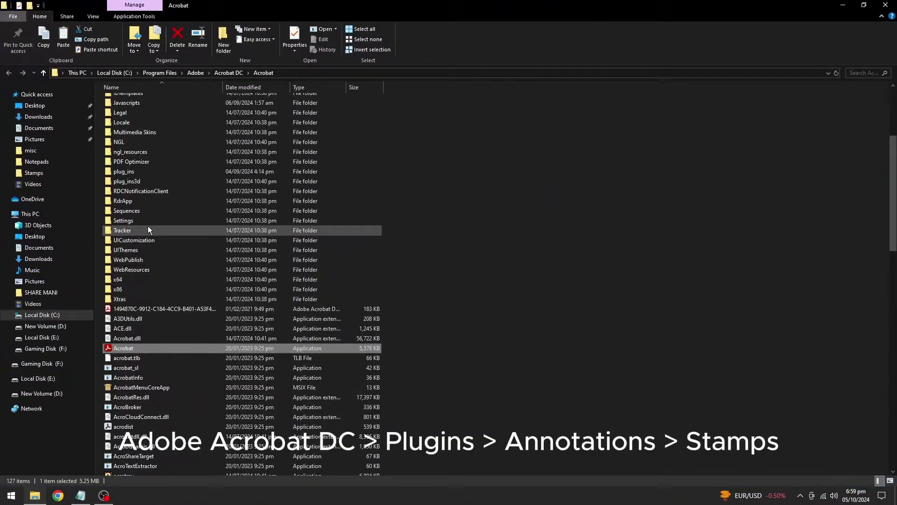
pyautogui.click(128, 171)
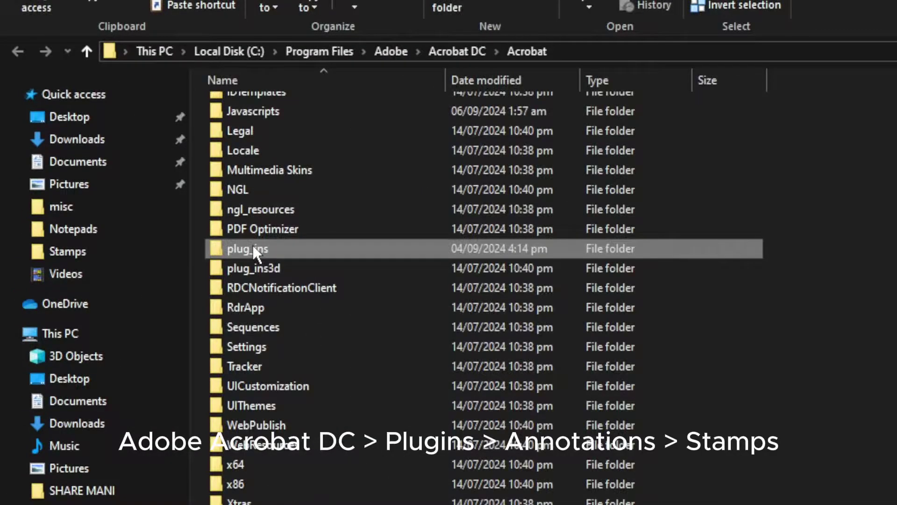
pyautogui.doubleClick(251, 248)
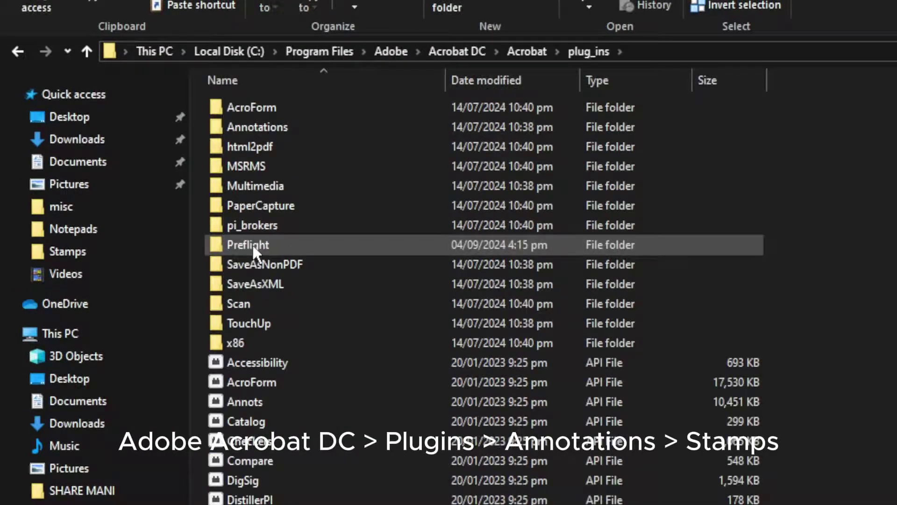
pyautogui.doubleClick(250, 127)
pyautogui.doubleClick(248, 109)
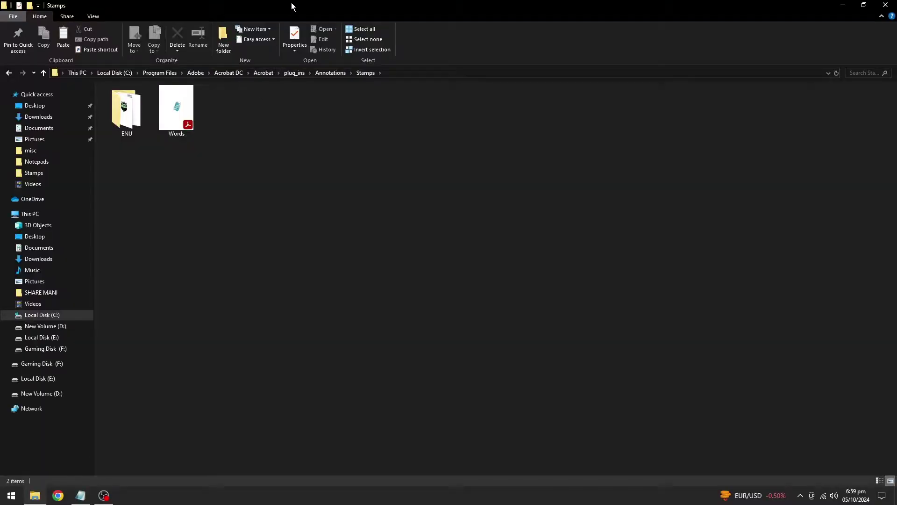
pyautogui.doubleClick(291, 6)
pyautogui.moveTo(290, 111); pyautogui.dragTo(477, 105)
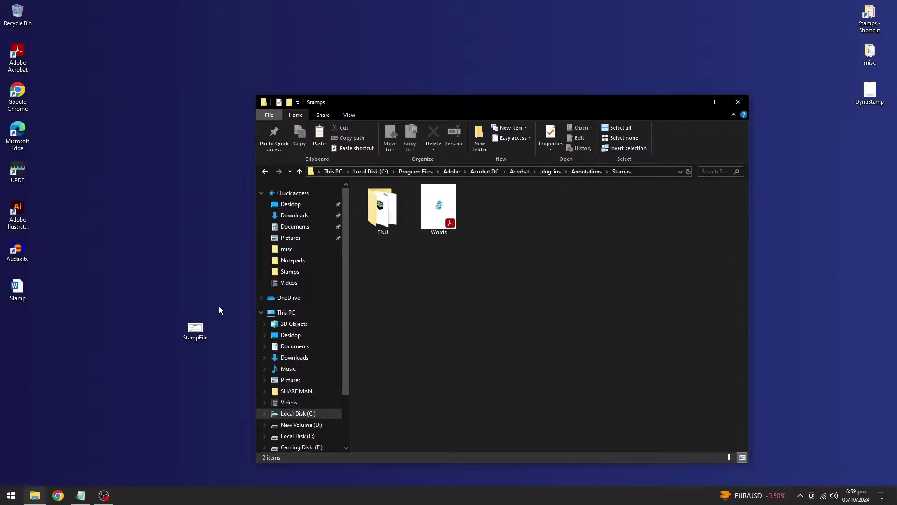
# Paste StampFile into the Stamps folder with administrator permission, then minimise Explorer
pyautogui.rightClick(195, 327)
pyautogui.click(220, 271)
pyautogui.click(444, 277)
pyautogui.rightClick(444, 274)
pyautogui.click(465, 338)
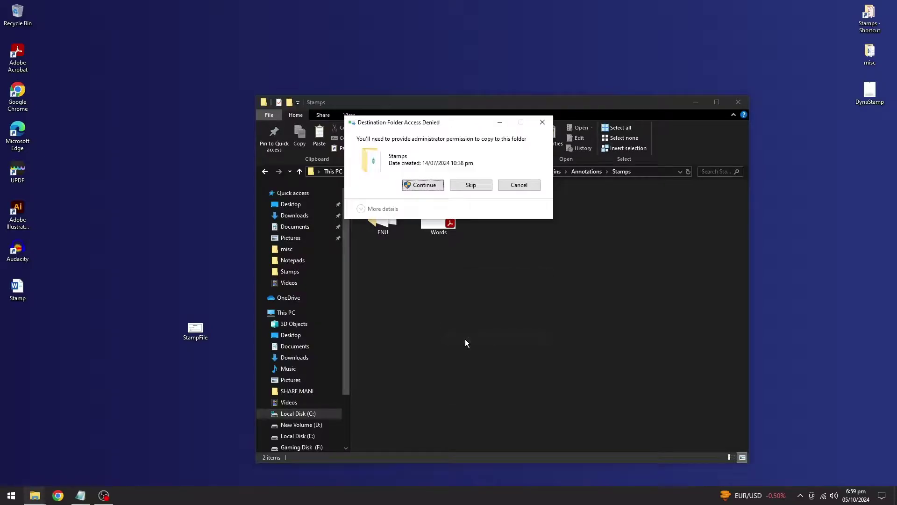
pyautogui.click(424, 185)
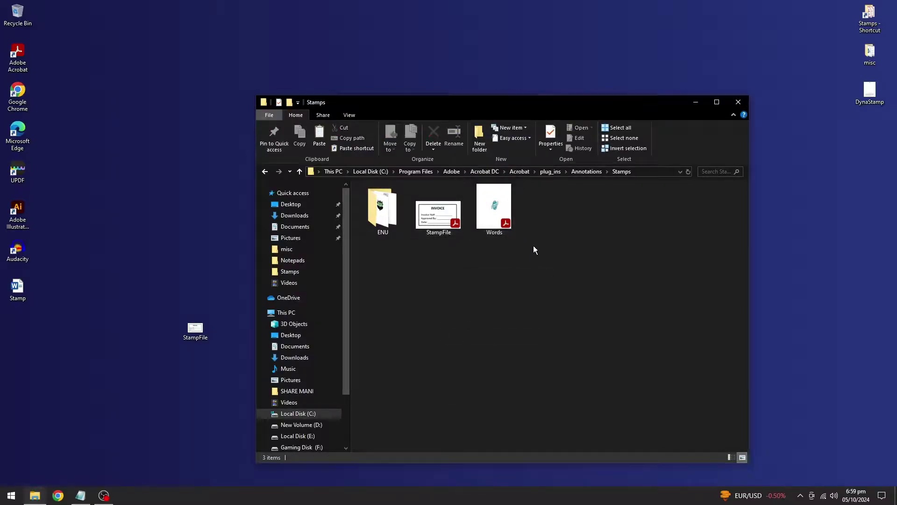
pyautogui.click(695, 102)
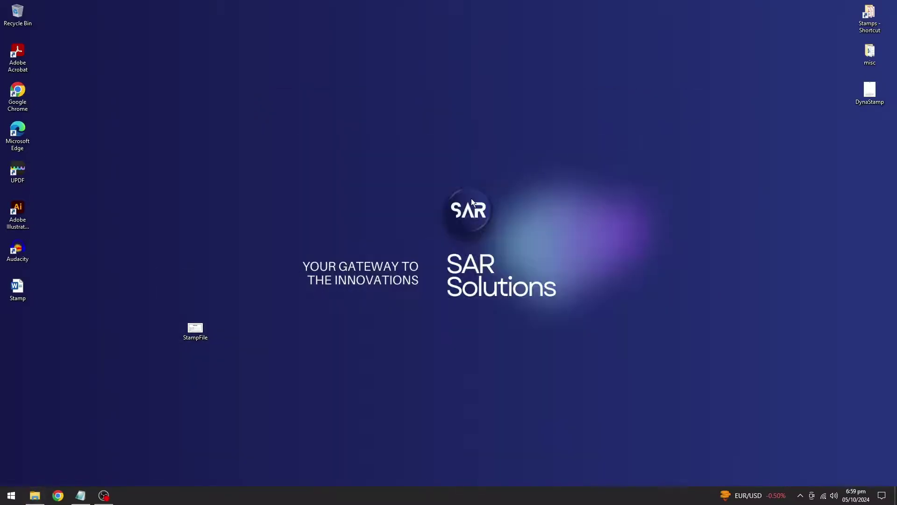
# Open DynaStamp.pdf and pick the INVOICE stamp from the StampFile category
pyautogui.doubleClick(870, 96)
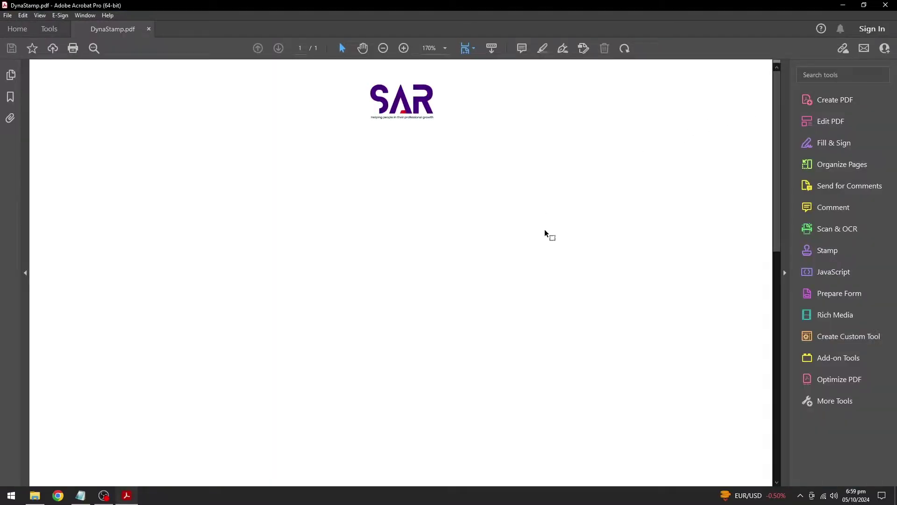
pyautogui.click(848, 251)
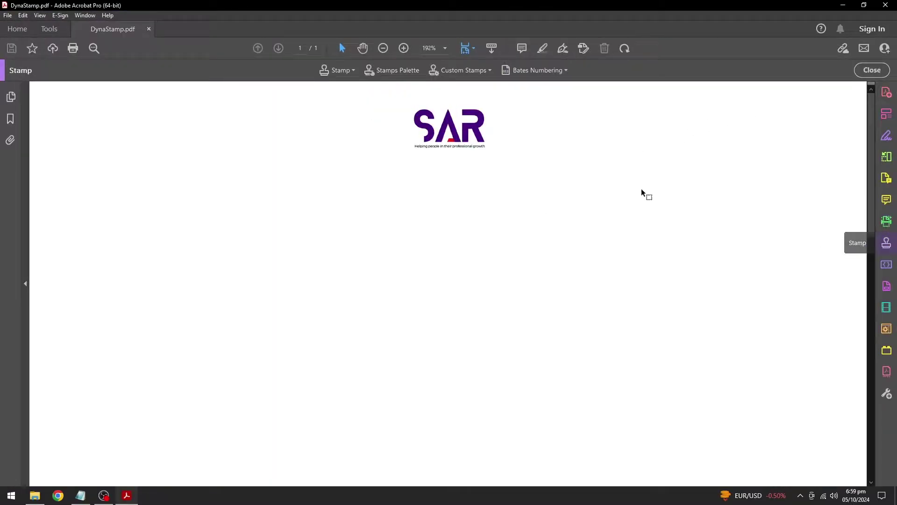
pyautogui.click(340, 72)
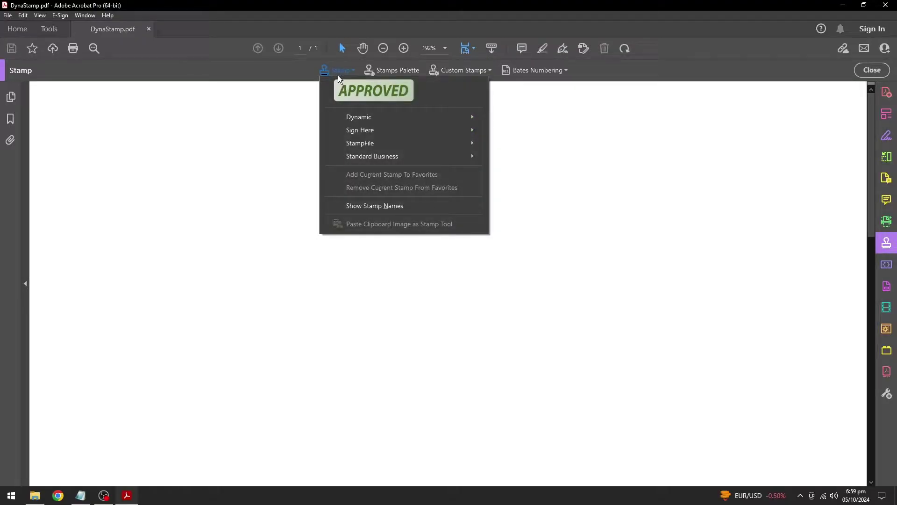
pyautogui.moveTo(359, 143)
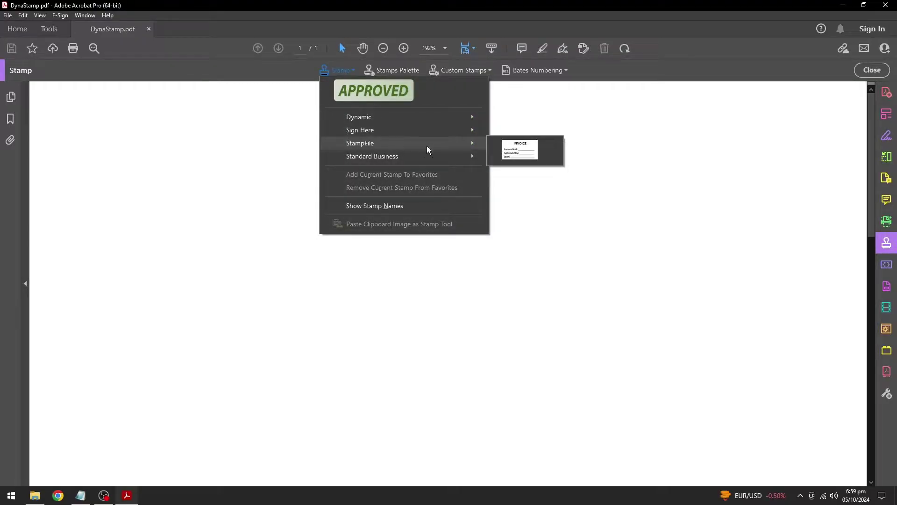
pyautogui.click(522, 154)
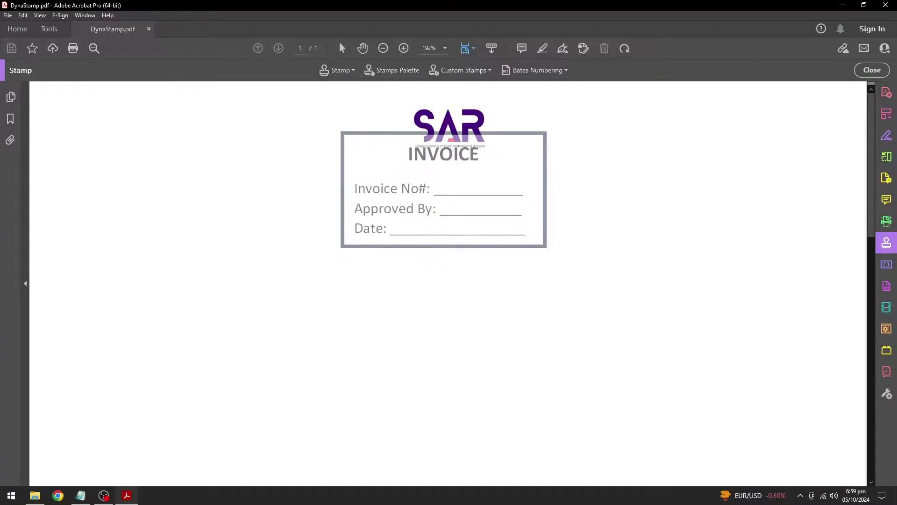
# Stamp the page with invoice 7987, the approver name and date 05/10/2024, then position it near the SAR logo
pyautogui.click(446, 195)
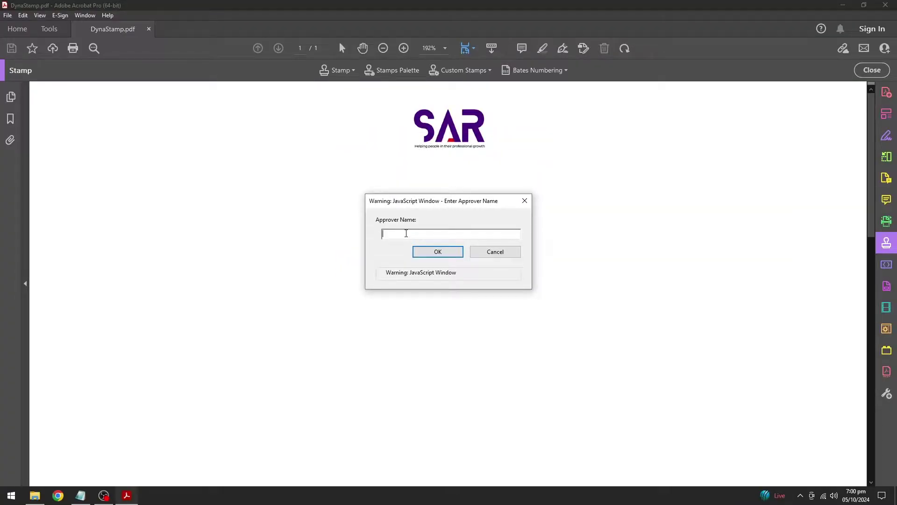
pyautogui.click(434, 251)
pyautogui.write('05/10/2024')
pyautogui.press('Return')
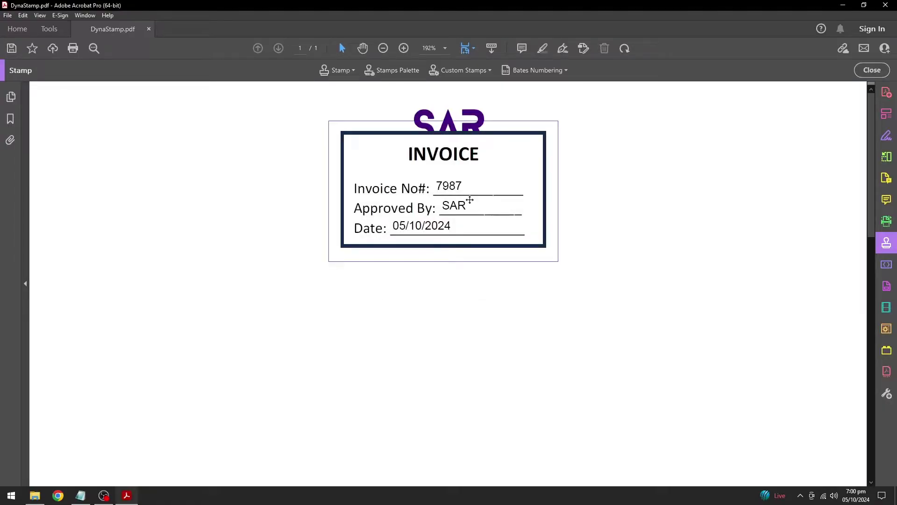
pyautogui.moveTo(485, 195); pyautogui.dragTo(498, 154)
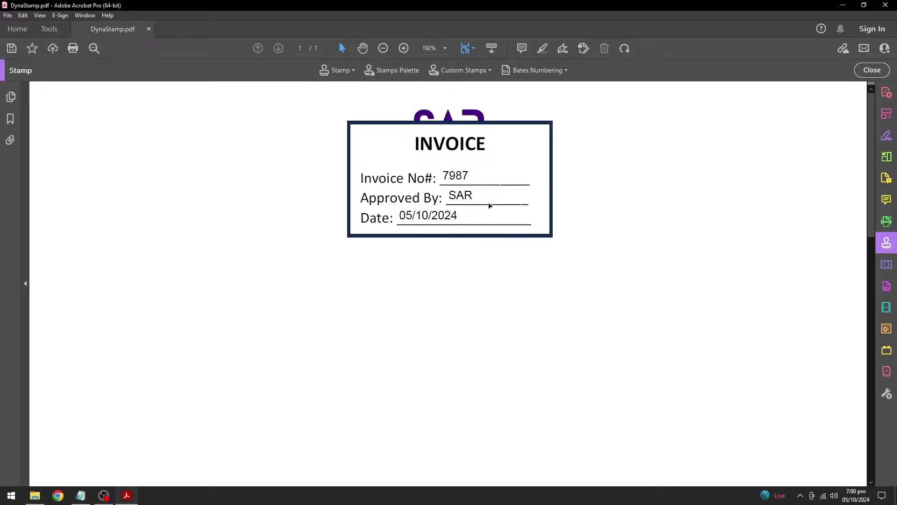
pyautogui.moveTo(497, 256); pyautogui.dragTo(463, 397)
# Place a second INVOICE stamp with blank fields and move it left of the filled one
pyautogui.scroll(-3, 517, 184)
pyautogui.scroll(-2, 489, 385)
pyautogui.scroll(5, 464, 379)
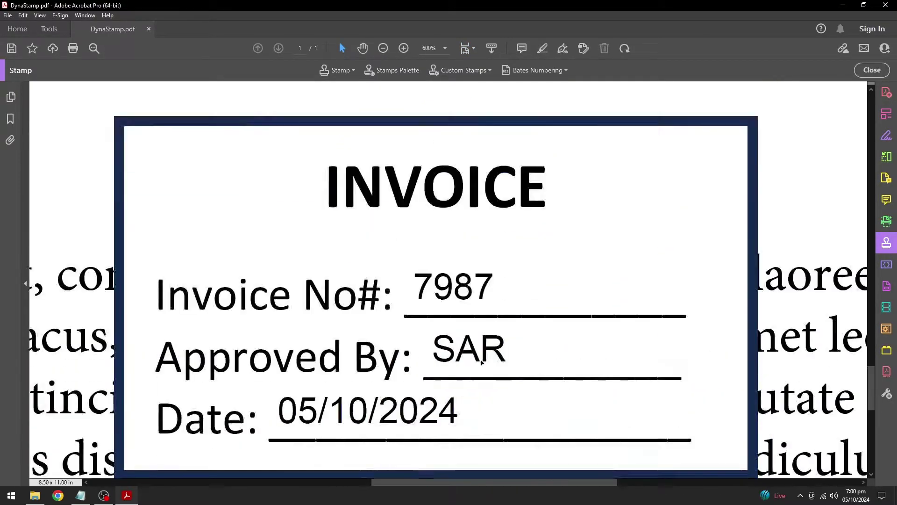
pyautogui.scroll(-5, 466, 319)
pyautogui.click(333, 69)
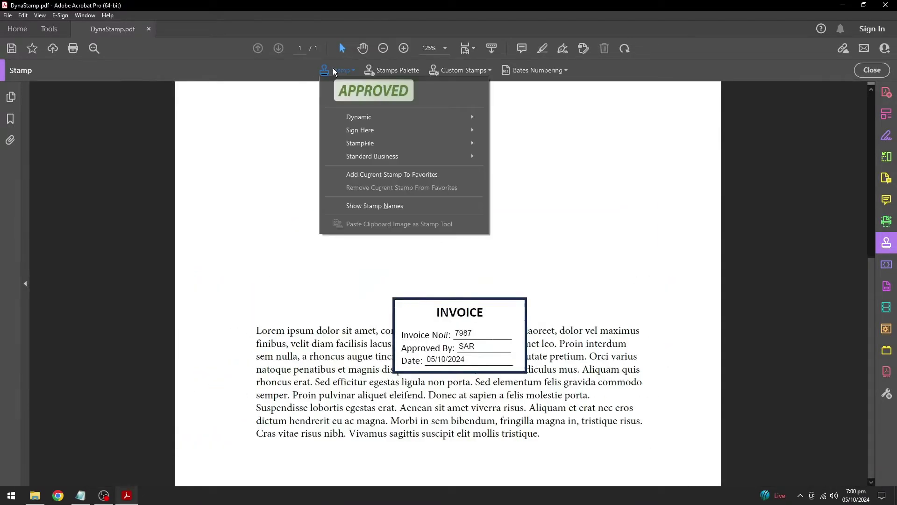
pyautogui.moveTo(391, 146)
pyautogui.click(523, 148)
pyautogui.click(432, 183)
pyautogui.click(439, 247)
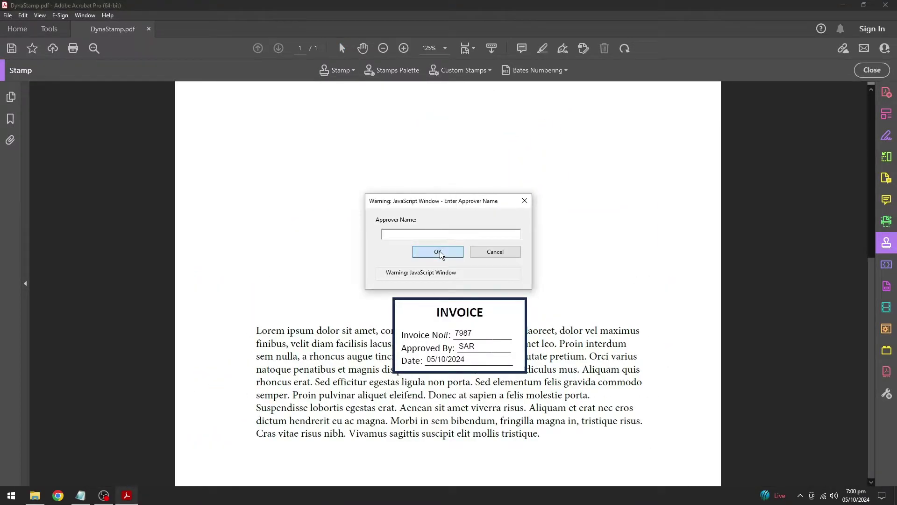
pyautogui.click(440, 247)
pyautogui.moveTo(375, 289); pyautogui.dragTo(284, 353)
# Shrink the filled INVOICE stamp and arrange both stamps beside SAMPLE TEXT
pyautogui.click(443, 326)
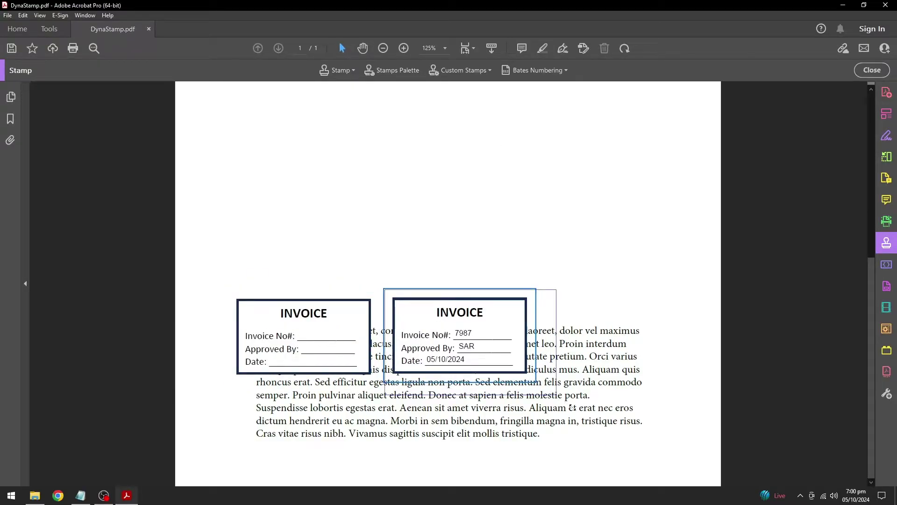
pyautogui.moveTo(556, 395); pyautogui.dragTo(611, 428)
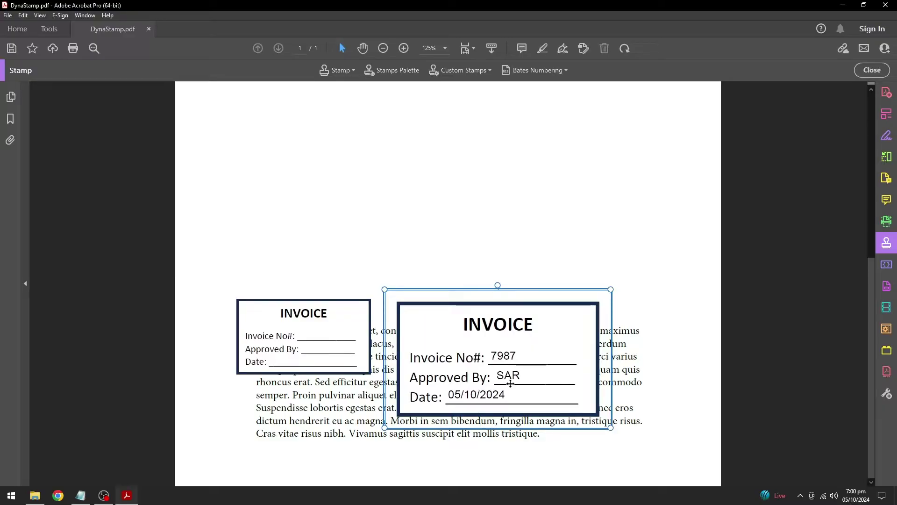
pyautogui.moveTo(609, 428); pyautogui.dragTo(577, 392)
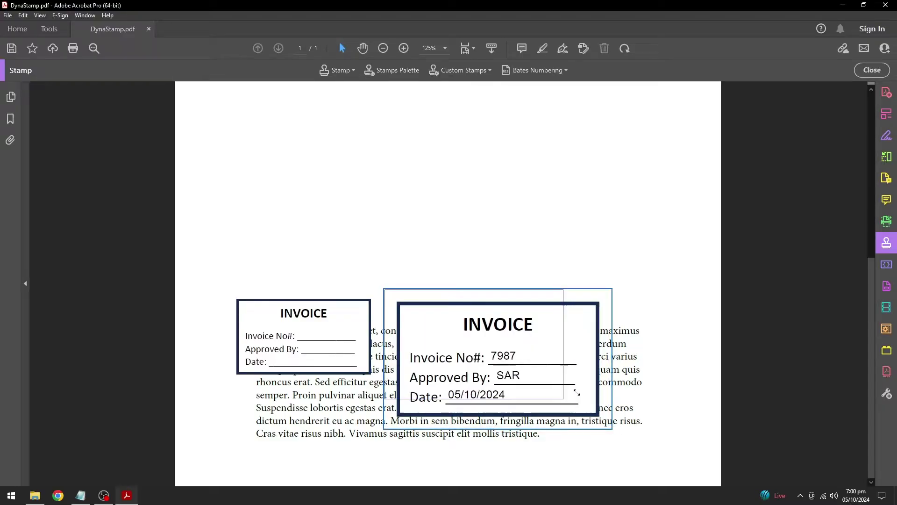
pyautogui.moveTo(526, 352); pyautogui.dragTo(527, 354)
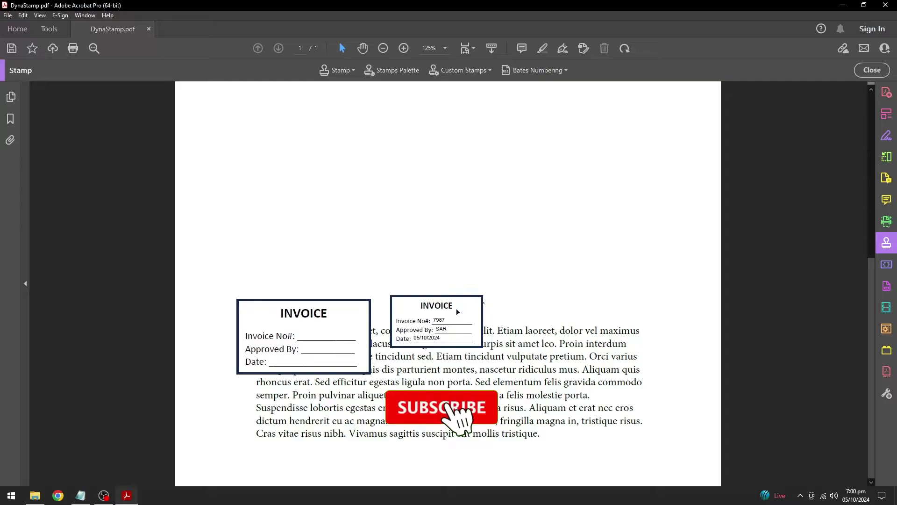
pyautogui.moveTo(457, 312); pyautogui.dragTo(594, 307)
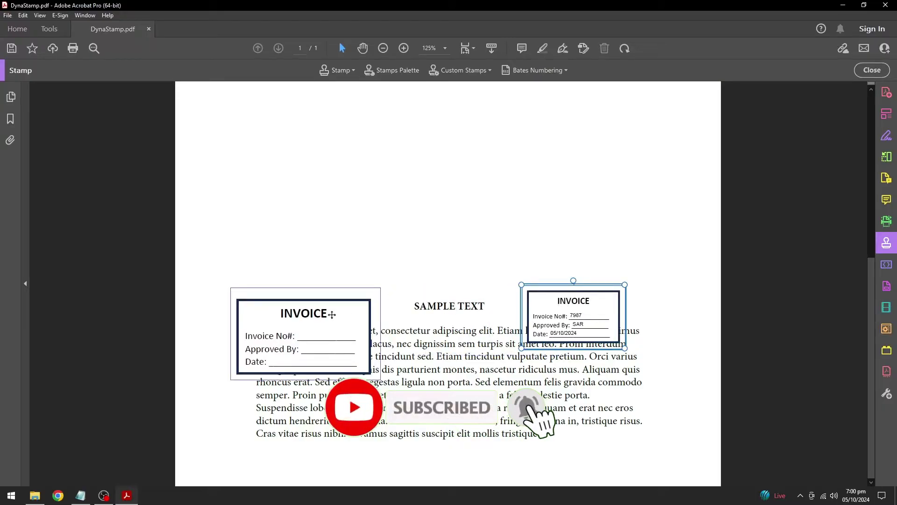
pyautogui.moveTo(332, 314); pyautogui.dragTo(363, 302)
# Deselect the stamps and fit the whole page in the view
pyautogui.scroll(5, 430, 290)
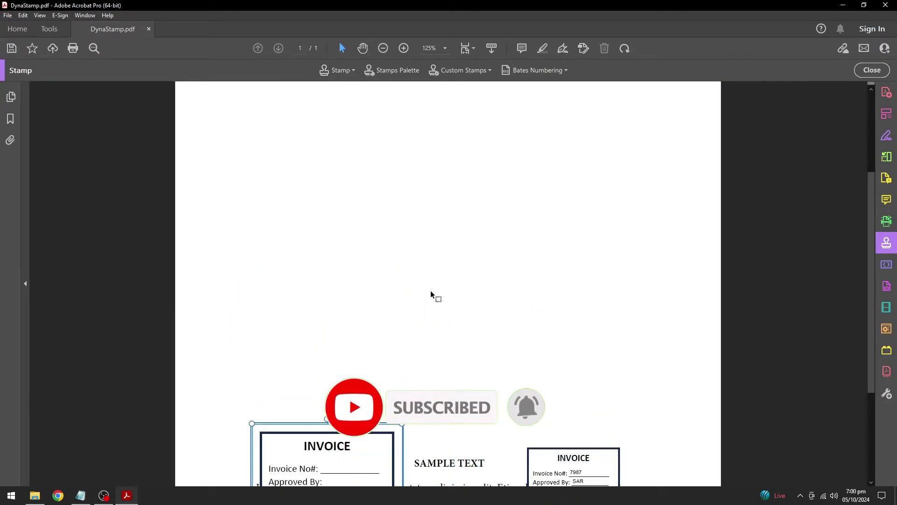
pyautogui.scroll(-4, 431, 291)
pyautogui.click(454, 340)
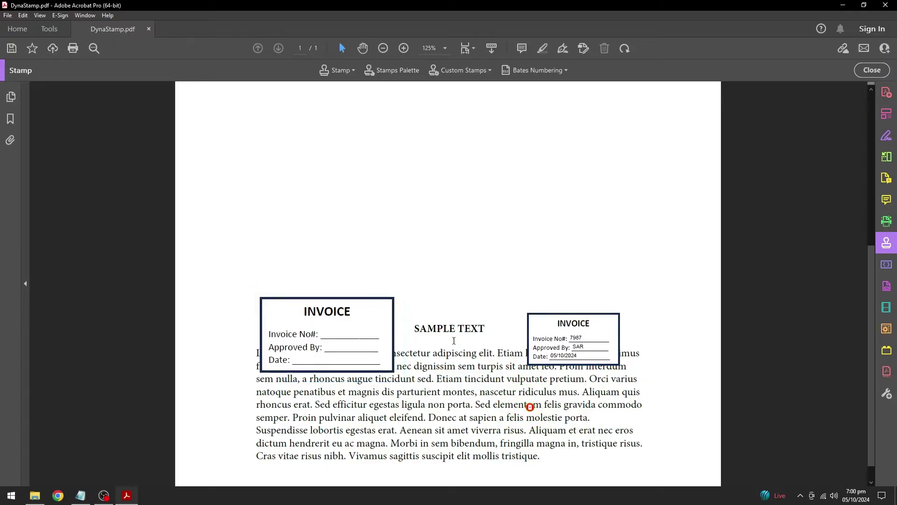
pyautogui.scroll(-4, 478, 232)
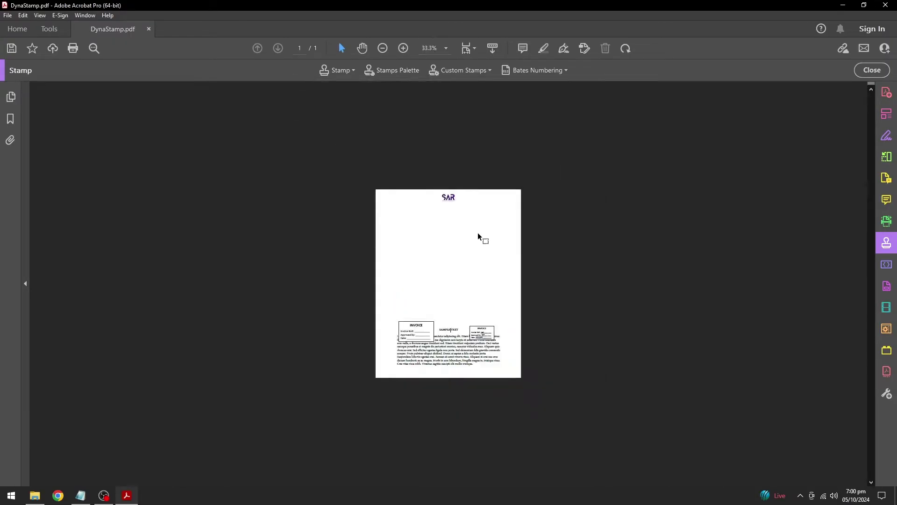
pyautogui.hotkey('ctrl', '0')
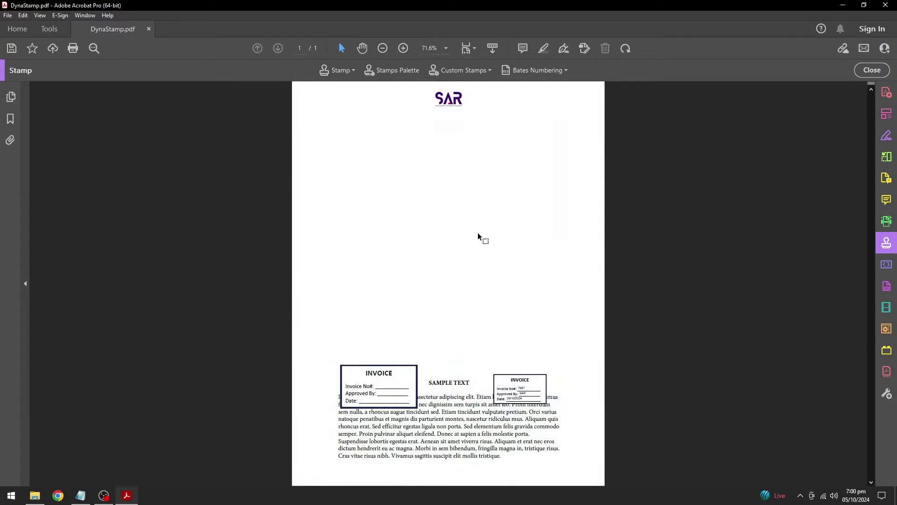